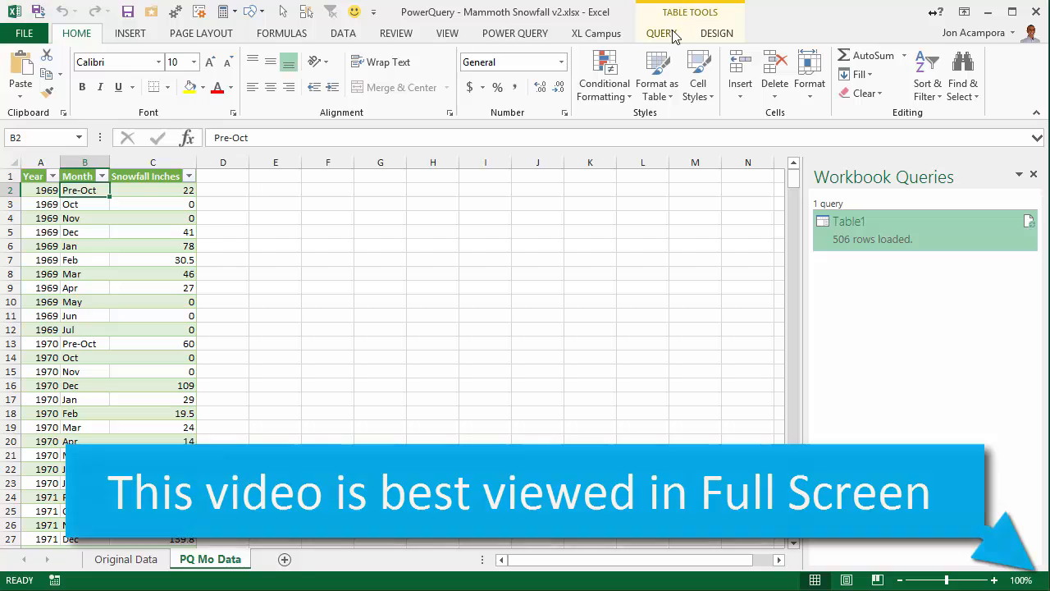
{"action": "left_click", "coordinate": [663, 39]}
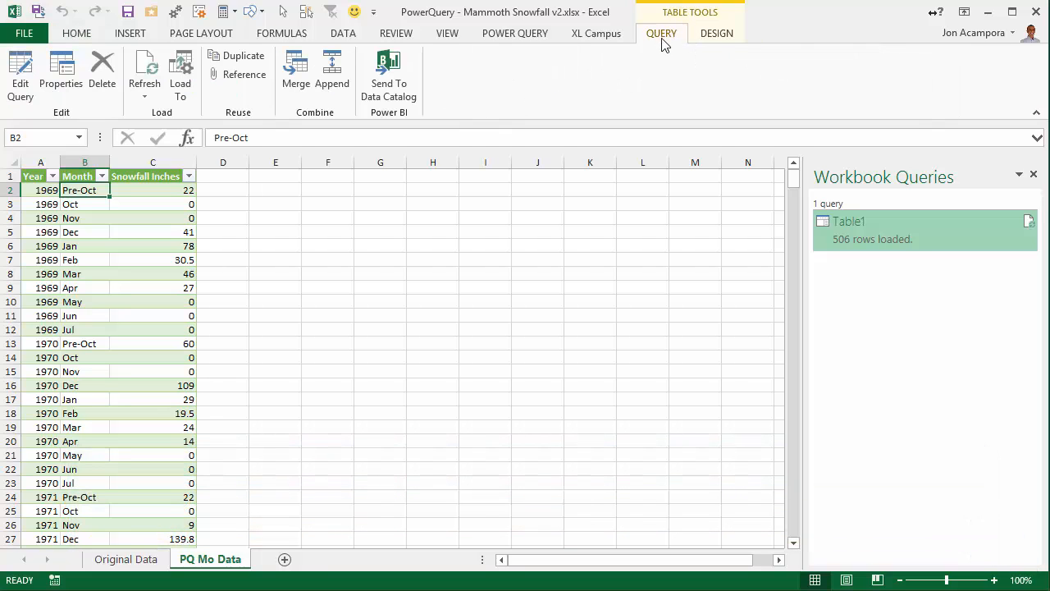
{"action": "left_click", "coordinate": [714, 39]}
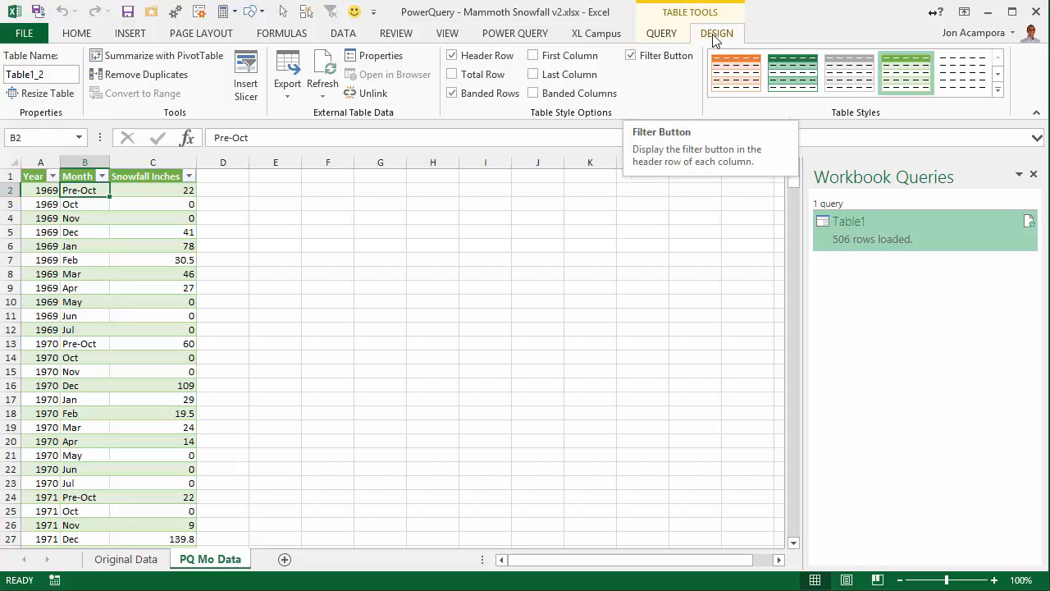
{"action": "left_click", "coordinate": [661, 39]}
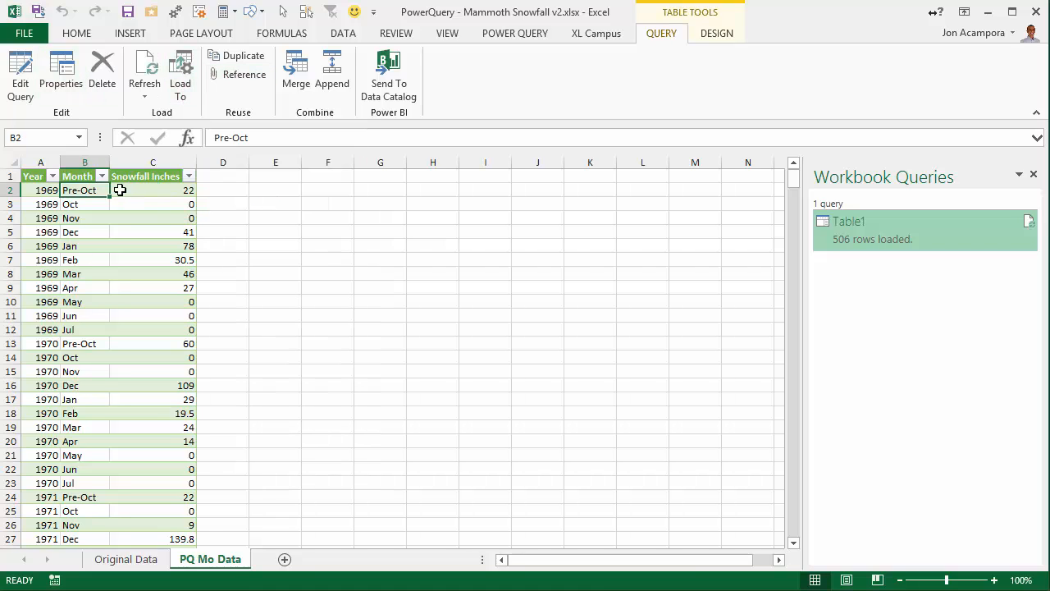
{"action": "left_click", "coordinate": [727, 39]}
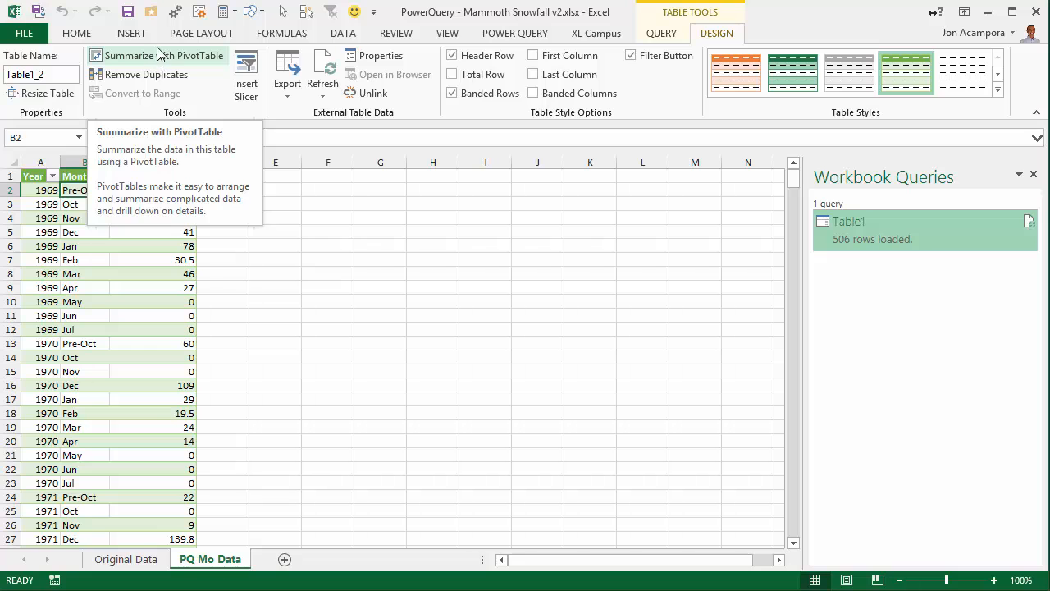
Create a PivotTable from the Table1_2 snowfall data on a new worksheet.
{"action": "left_click", "coordinate": [133, 34]}
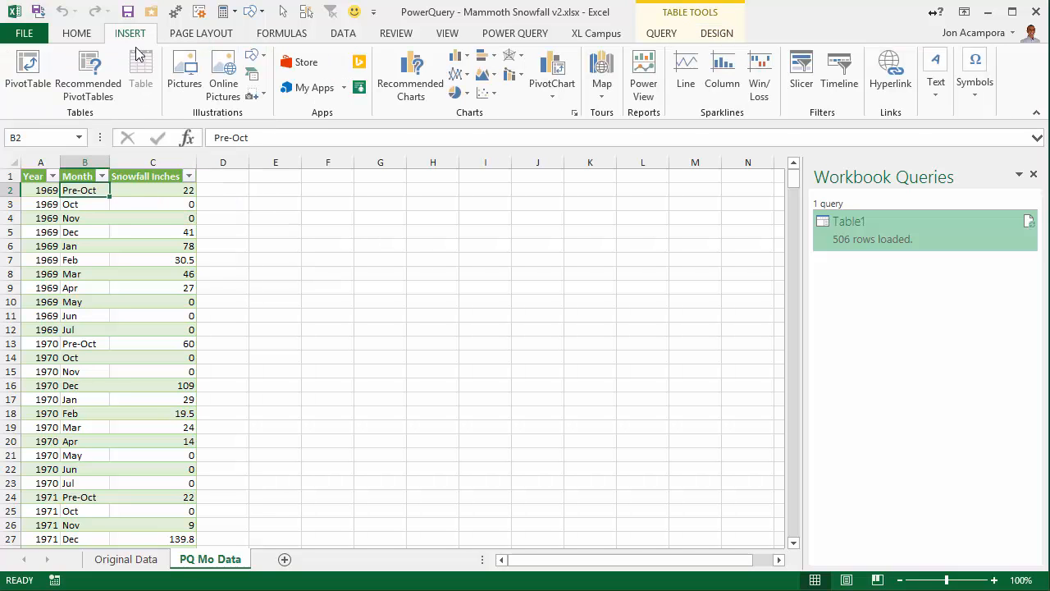
{"action": "left_click", "coordinate": [28, 72]}
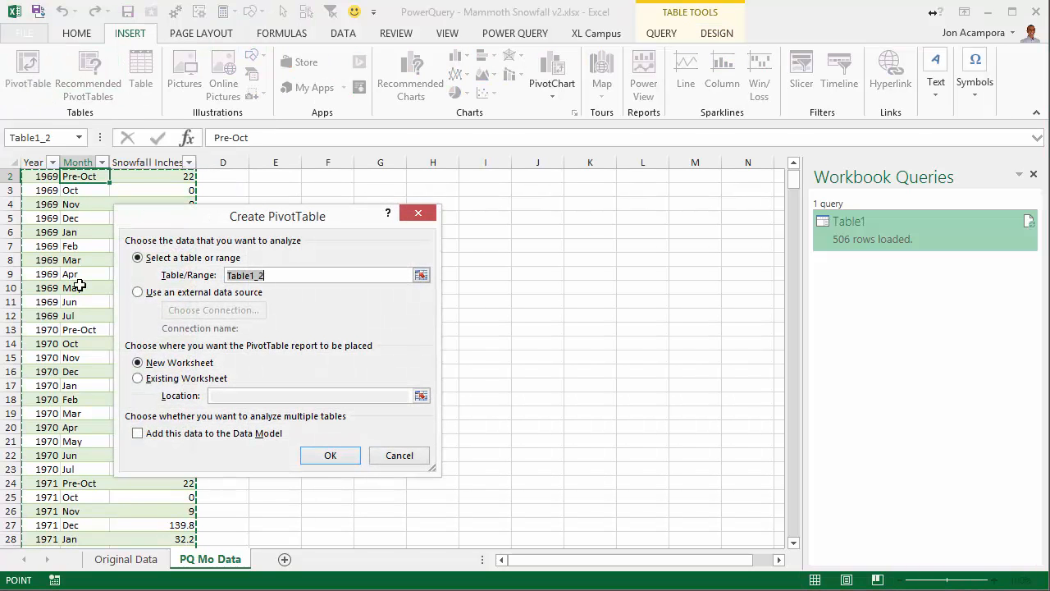
{"action": "left_click", "coordinate": [333, 458]}
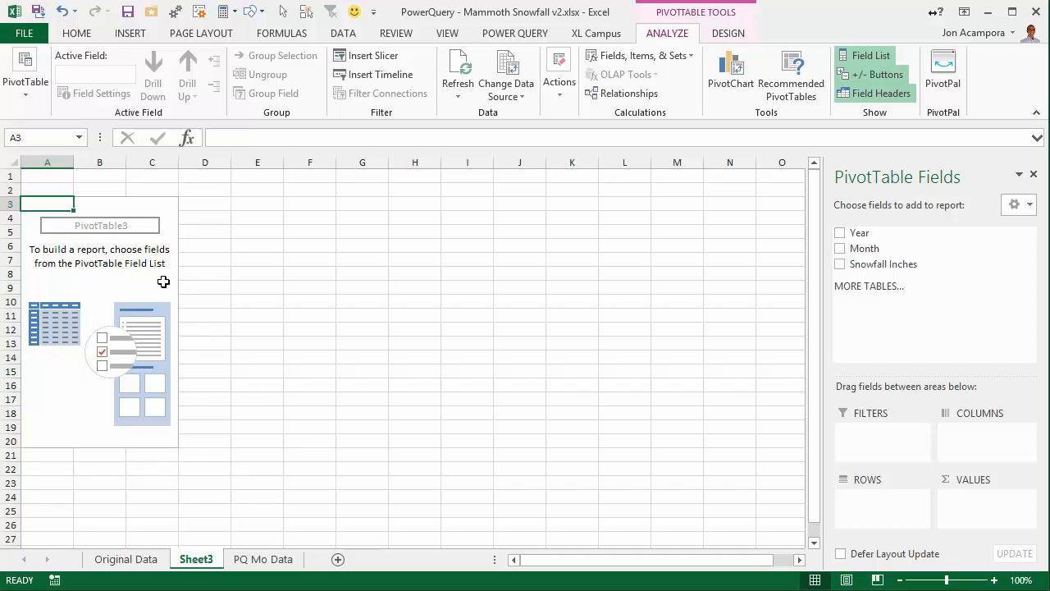
Using PivotPal, put Year in the PivotTable's rows area and Snowfall Inches in its values area.
{"action": "right_click", "coordinate": [129, 208]}
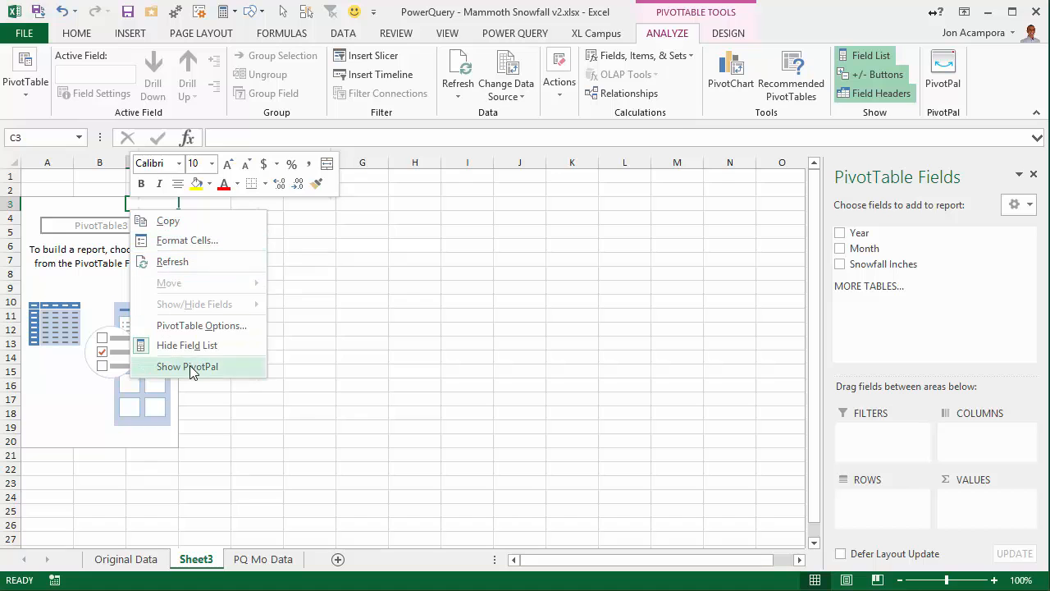
{"action": "left_click", "coordinate": [190, 365]}
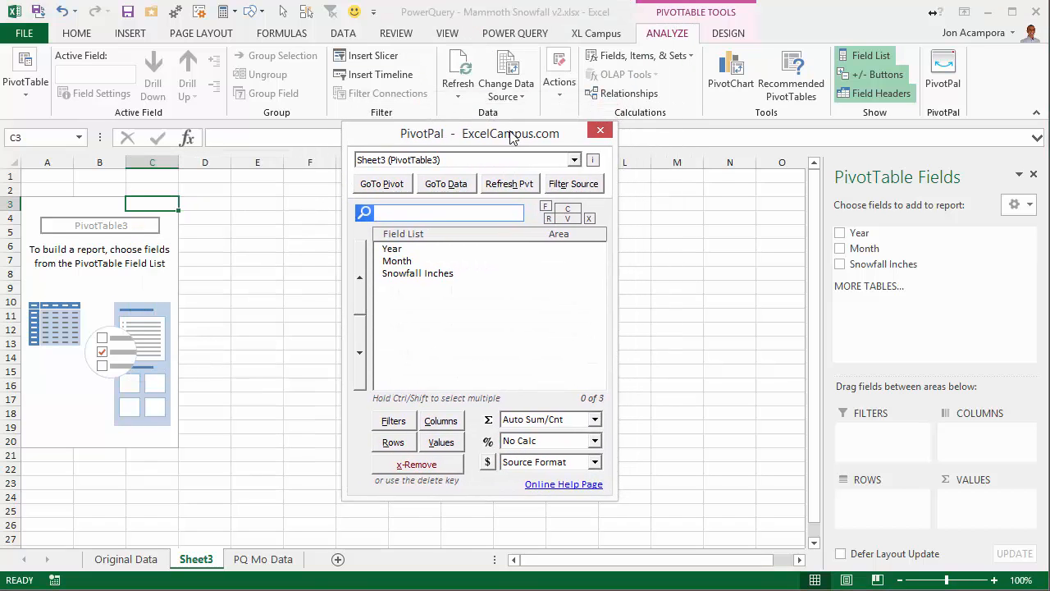
{"action": "left_click", "coordinate": [396, 250]}
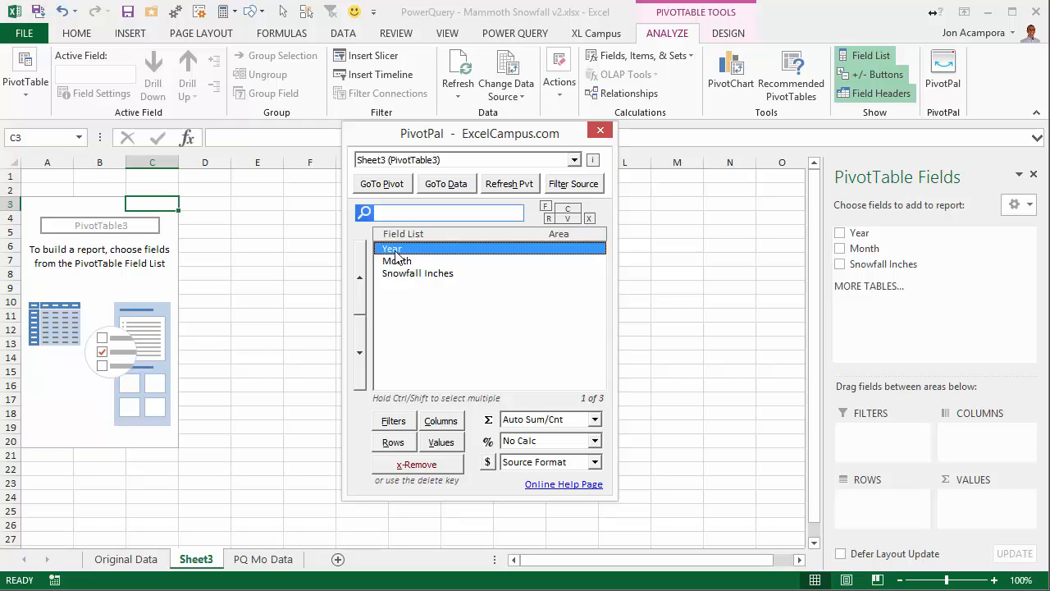
{"action": "left_click", "coordinate": [408, 444]}
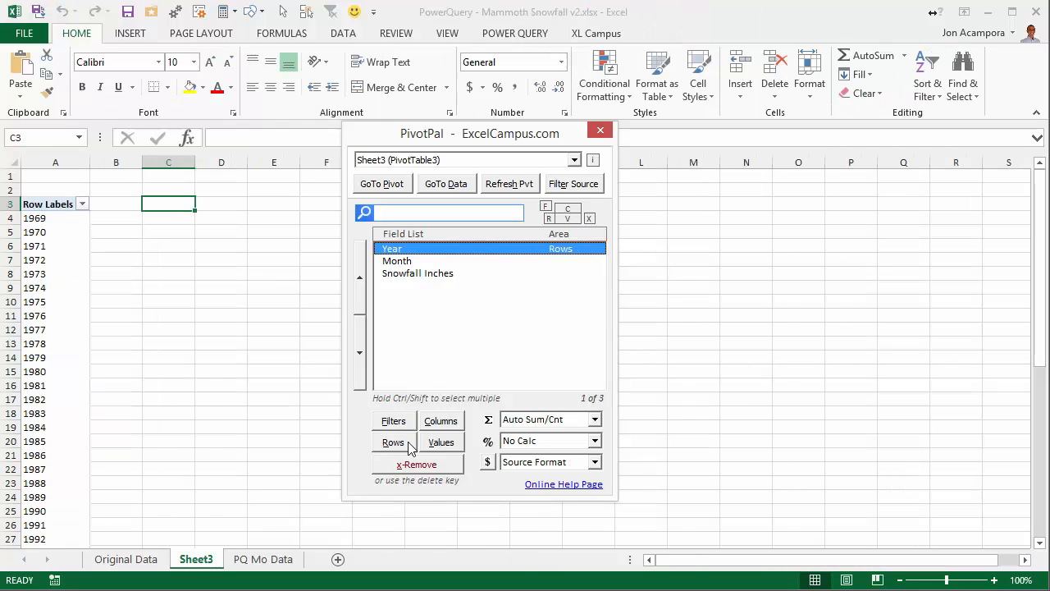
{"action": "left_click", "coordinate": [422, 274]}
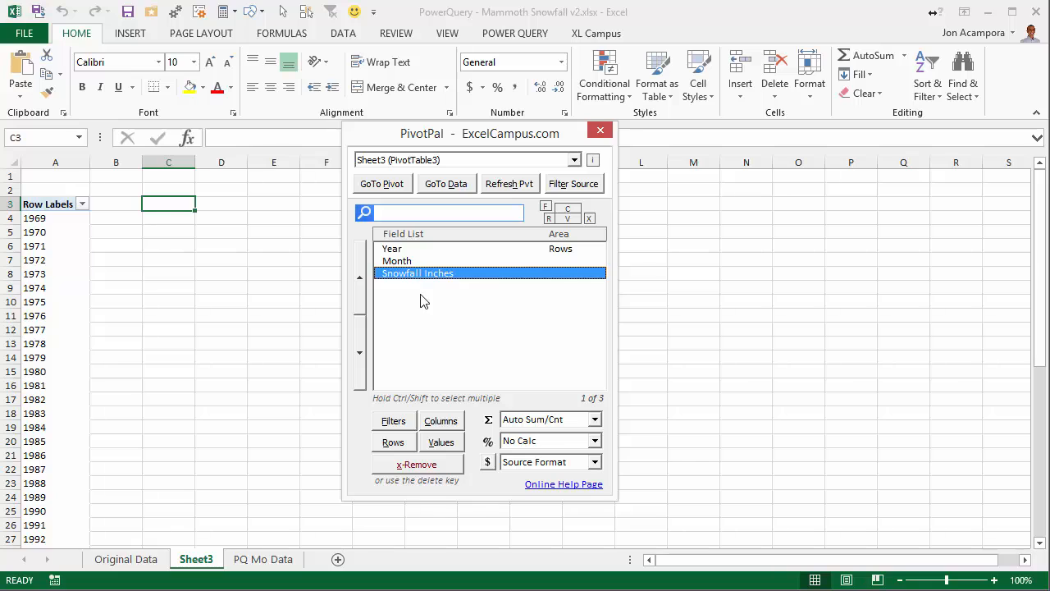
{"action": "left_click", "coordinate": [450, 445]}
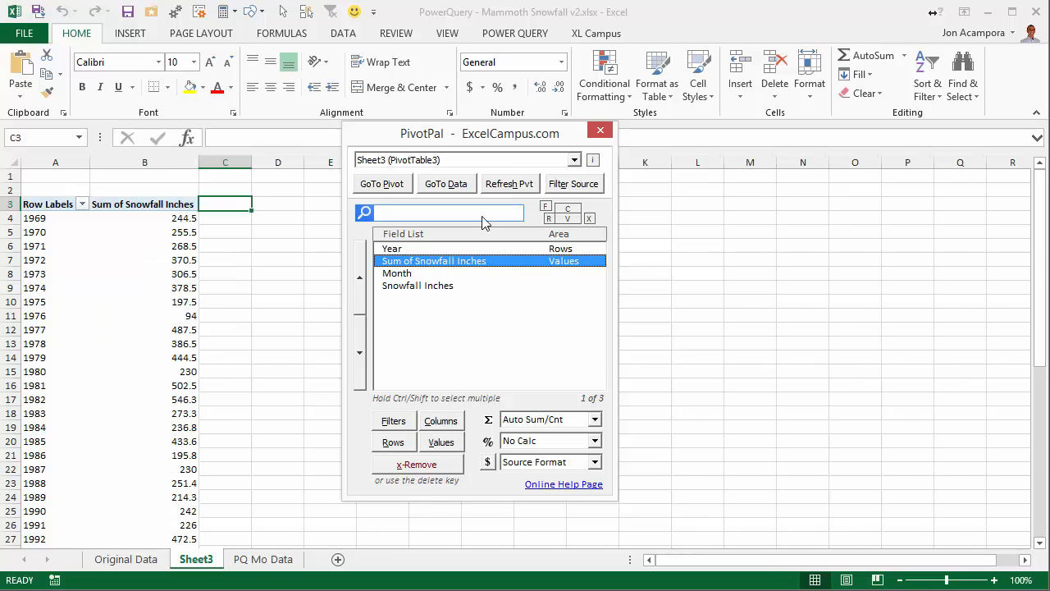
Apply the 1,000 number format to Sum of Snowfall Inches in PivotPal and close the PivotPal window.
{"action": "left_click_drag", "start_coordinate": [456, 134], "coordinate": [378, 64]}
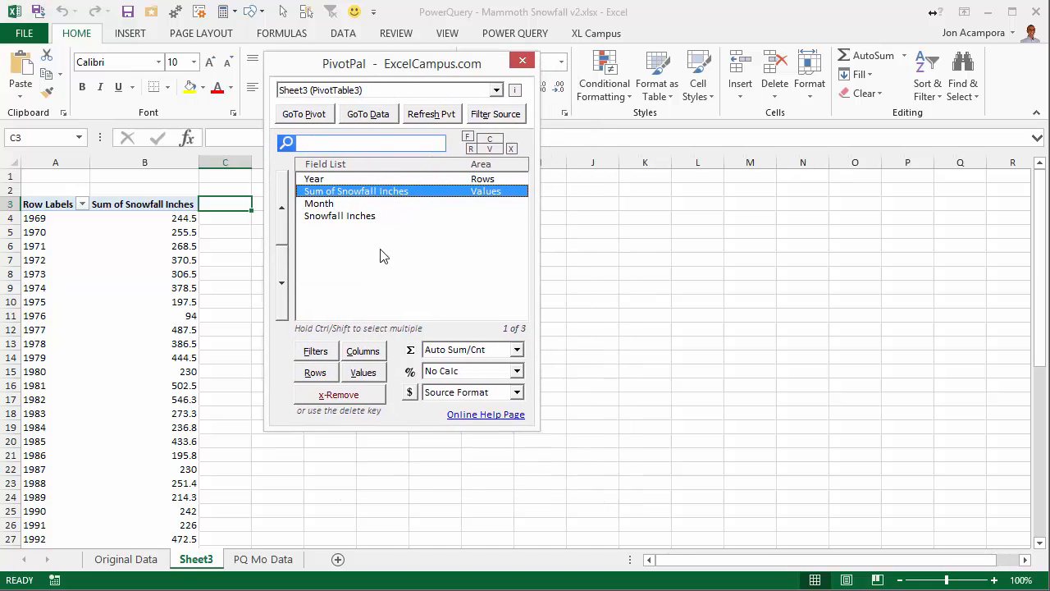
{"action": "left_click", "coordinate": [516, 393]}
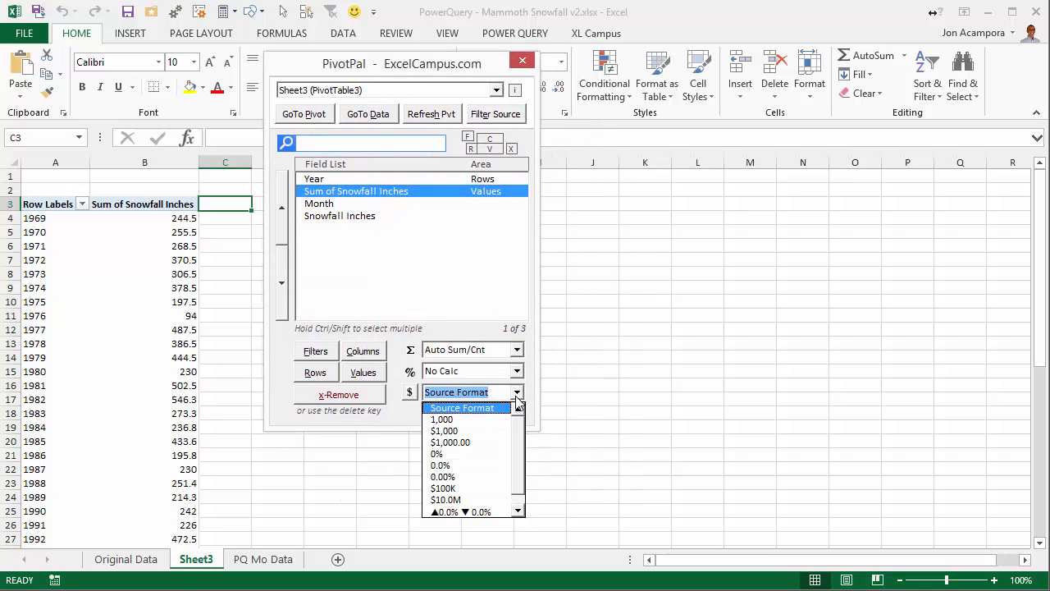
{"action": "left_click", "coordinate": [444, 422]}
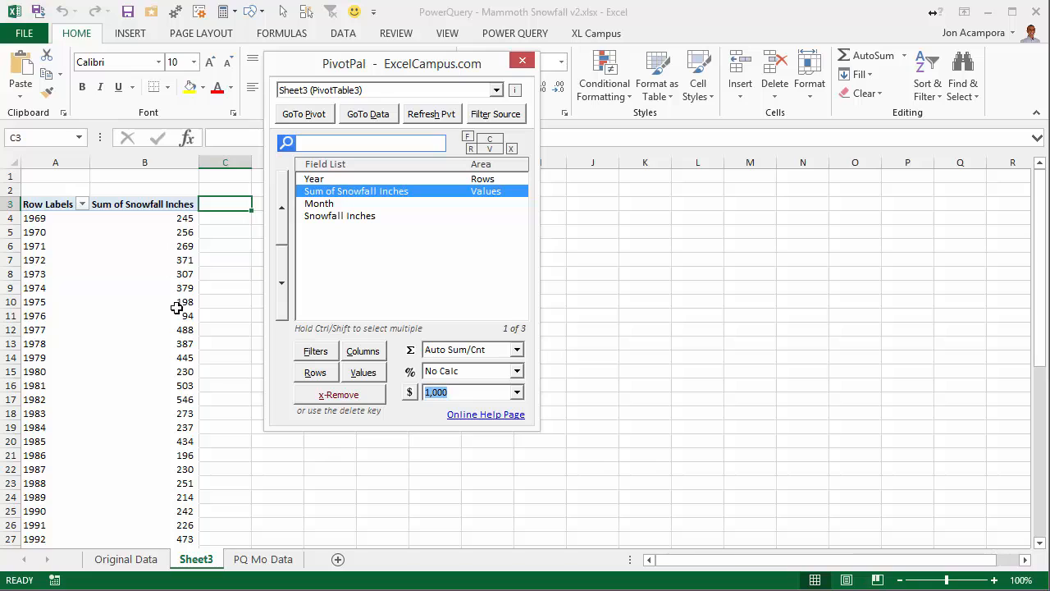
{"action": "mouse_move", "coordinate": [182, 336]}
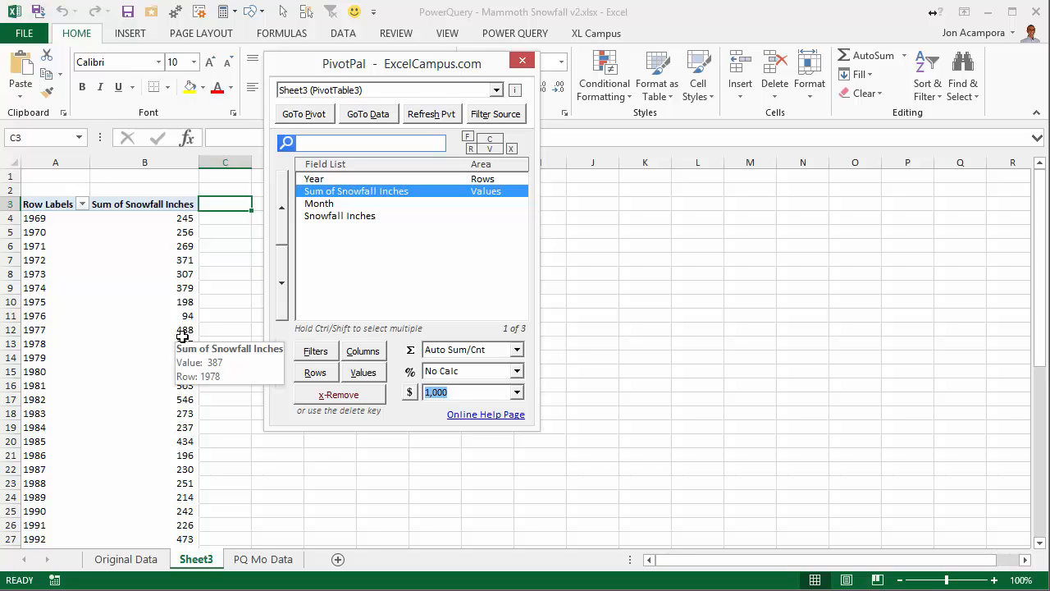
{"action": "left_click", "coordinate": [181, 318]}
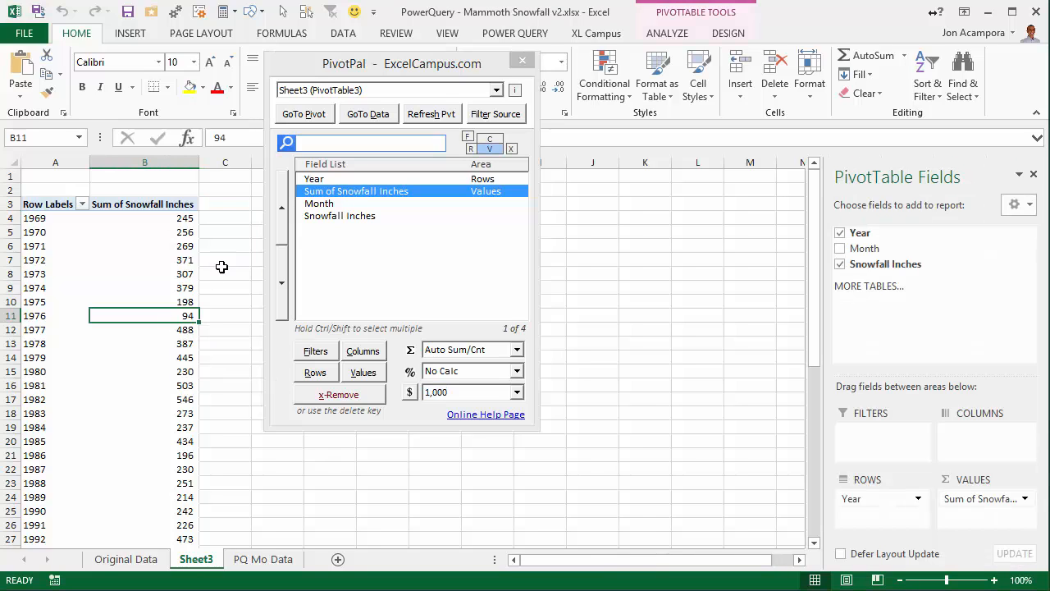
{"action": "left_click", "coordinate": [522, 60]}
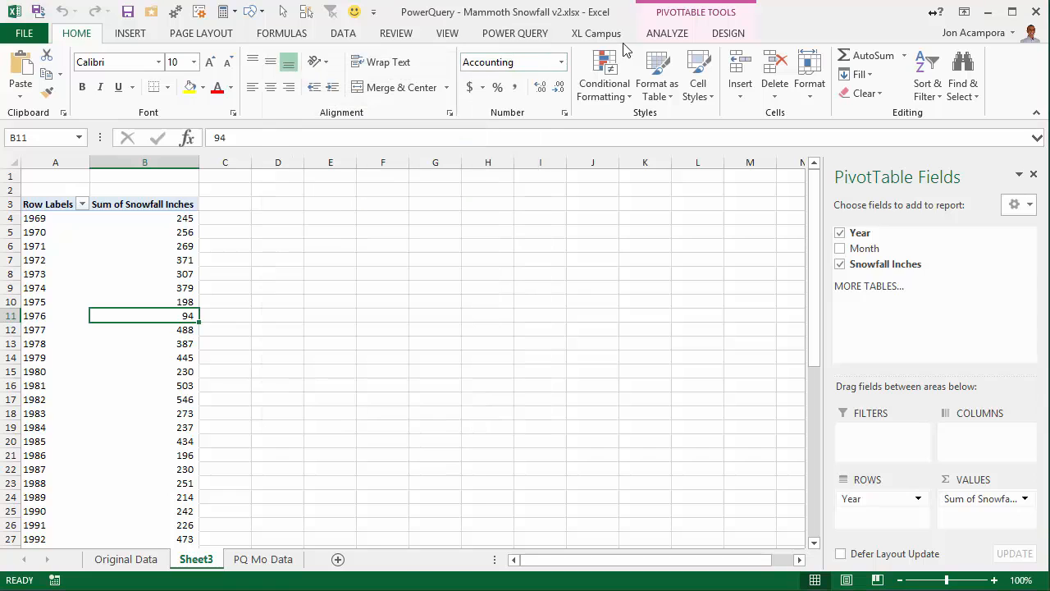
Insert a line PivotChart of the yearly snowfall totals.
{"action": "left_click", "coordinate": [664, 34]}
{"action": "left_click", "coordinate": [732, 75]}
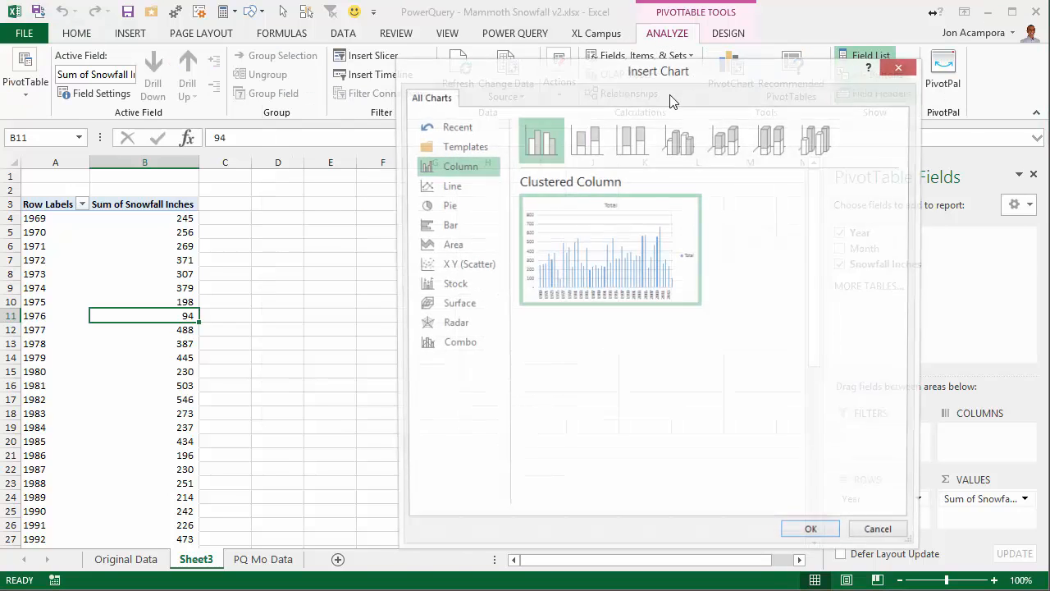
{"action": "left_click", "coordinate": [450, 186]}
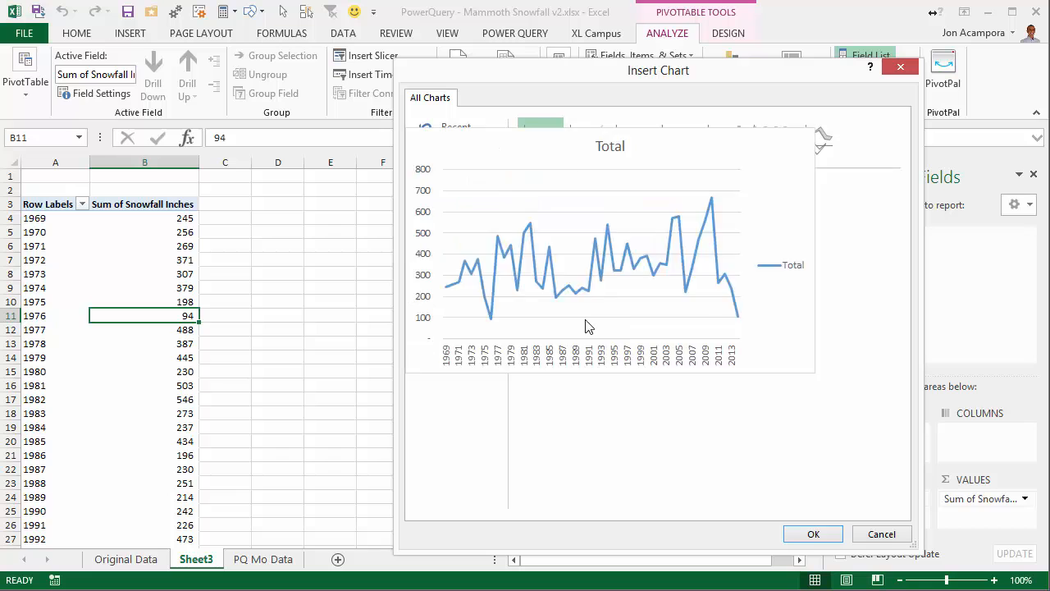
{"action": "left_click", "coordinate": [813, 533]}
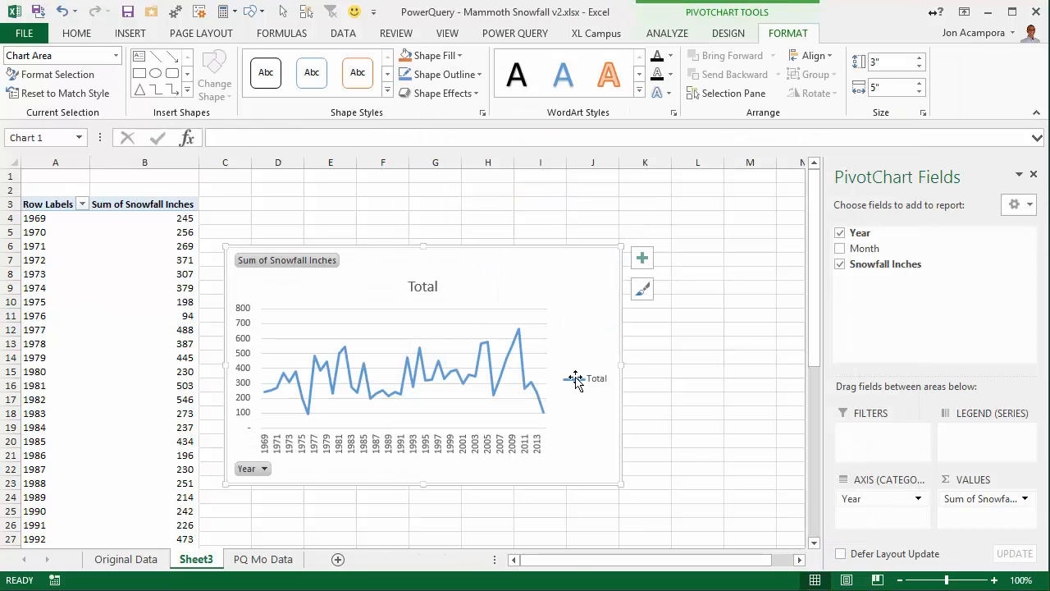
Move the PivotChart up beside the top of the PivotTable and enlarge it to about 3.43" high by 7.36" wide.
{"action": "left_click_drag", "start_coordinate": [380, 246], "coordinate": [371, 189]}
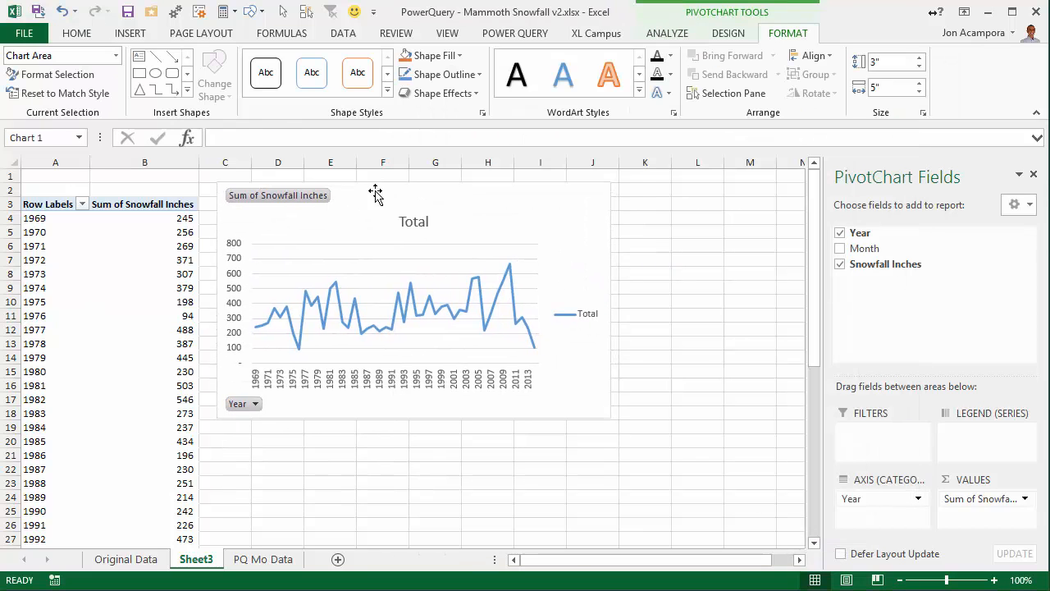
{"action": "left_click_drag", "start_coordinate": [607, 419], "coordinate": [796, 452]}
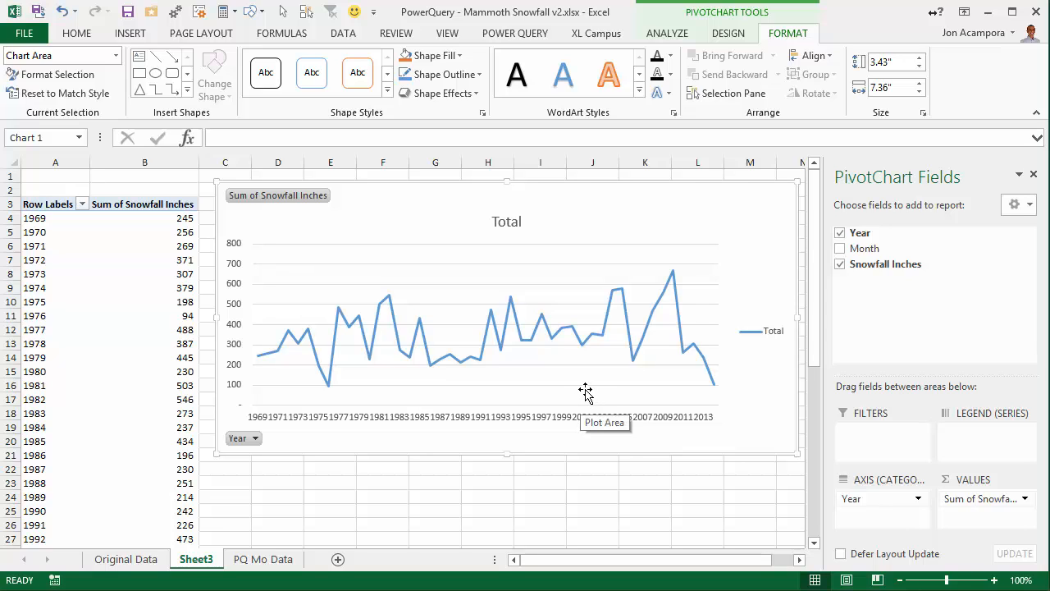
{"action": "mouse_move", "coordinate": [624, 296]}
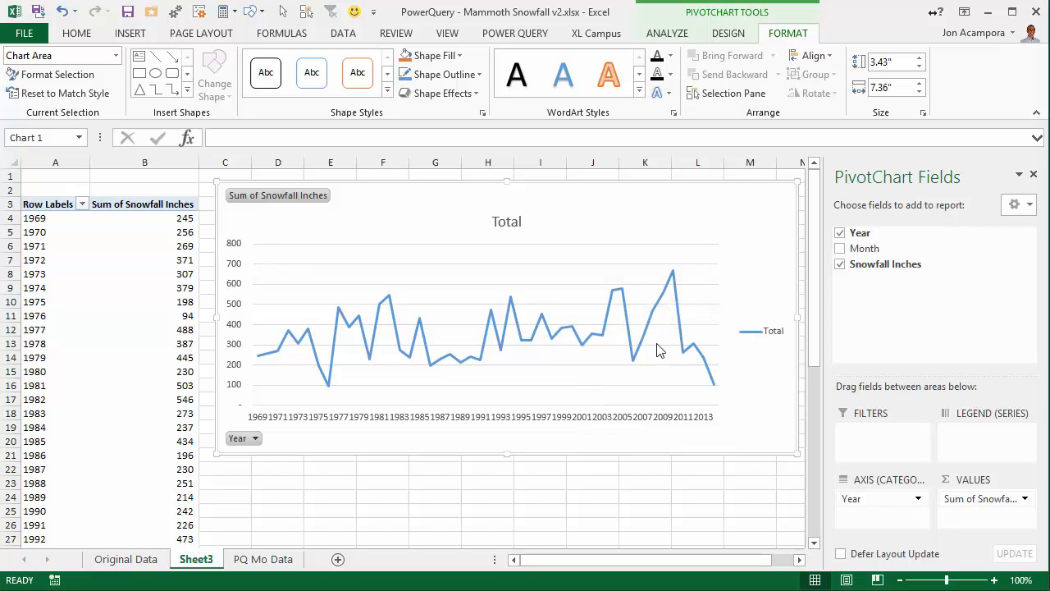
{"action": "mouse_move", "coordinate": [717, 391]}
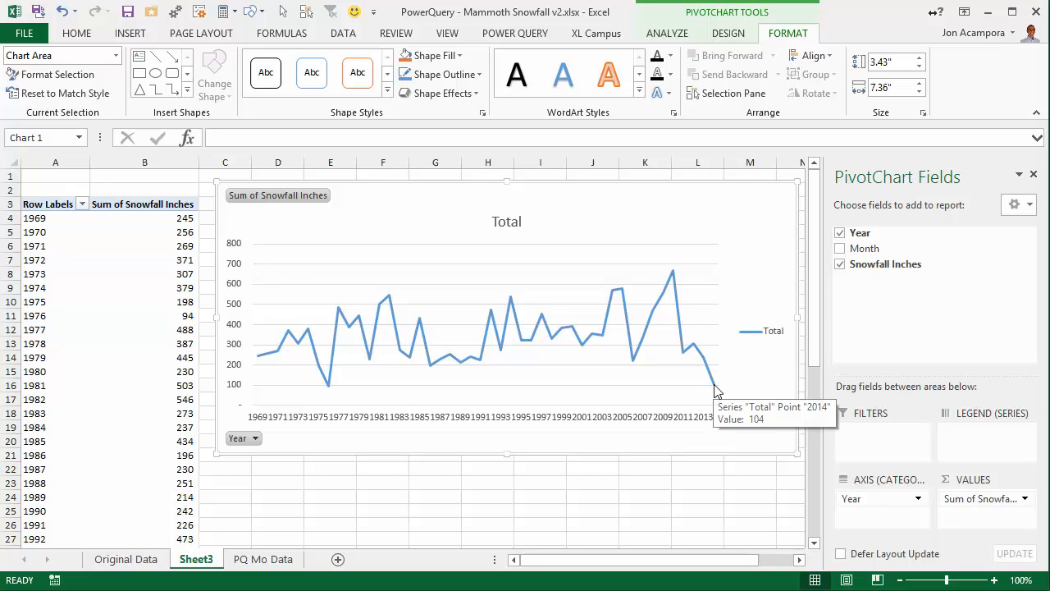
Rename the PivotTable's sheet as Annual Snowfall Trend and move it after the PQ Mo Data sheet.
{"action": "double_click", "coordinate": [202, 558]}
{"action": "type", "text": "A"}
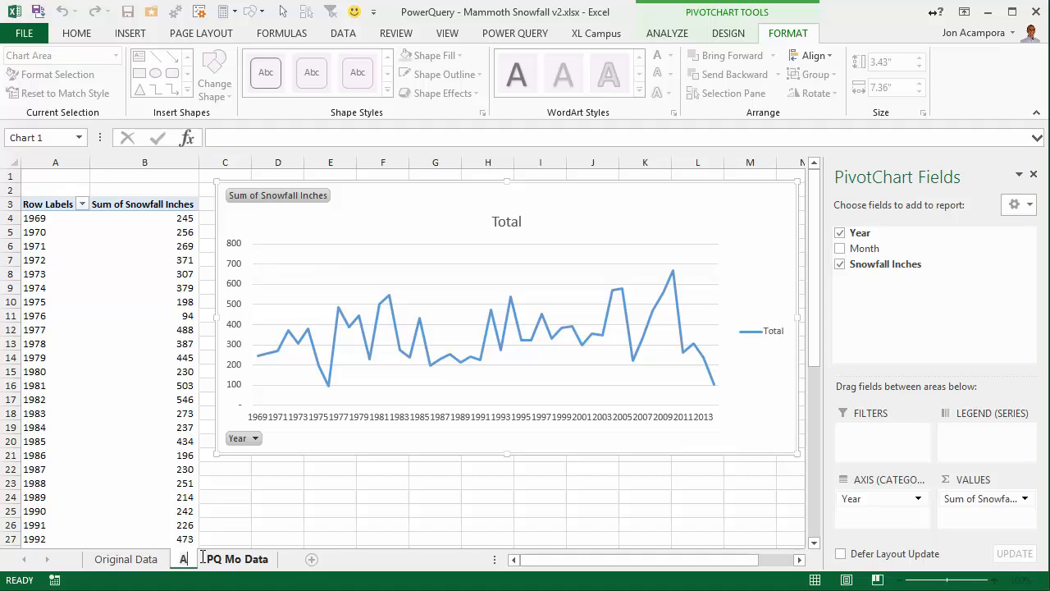
{"action": "type", "text": "nnua"}
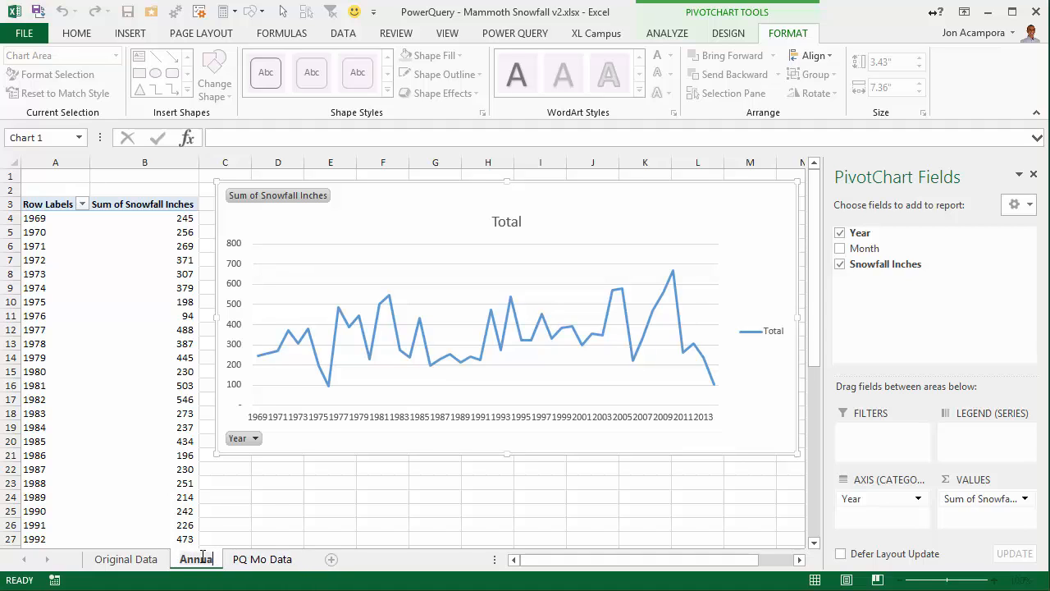
{"action": "type", "text": "l Snowfall"}
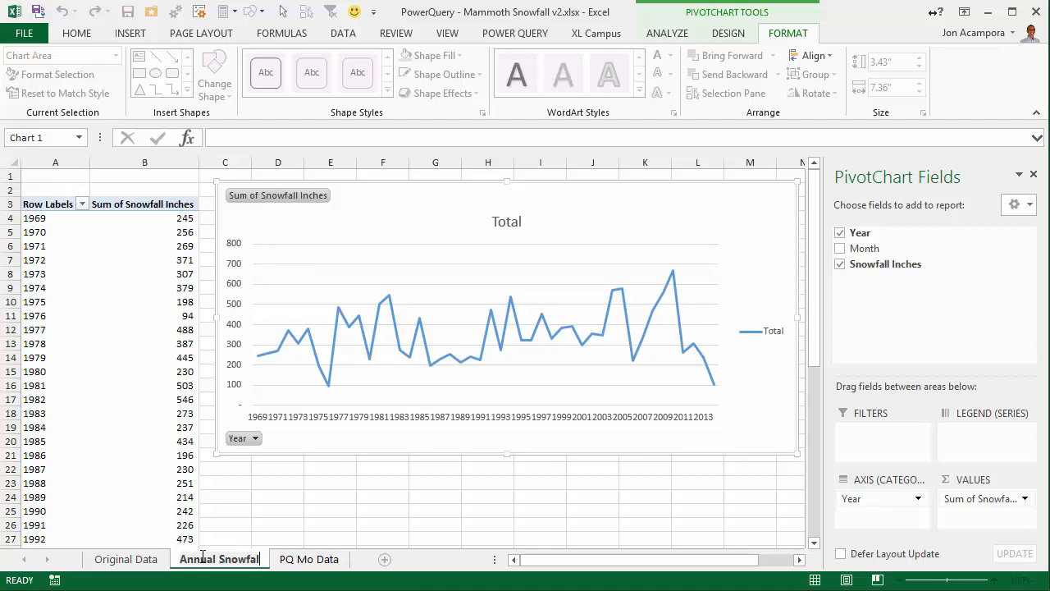
{"action": "type", "text": "ll Trend"}
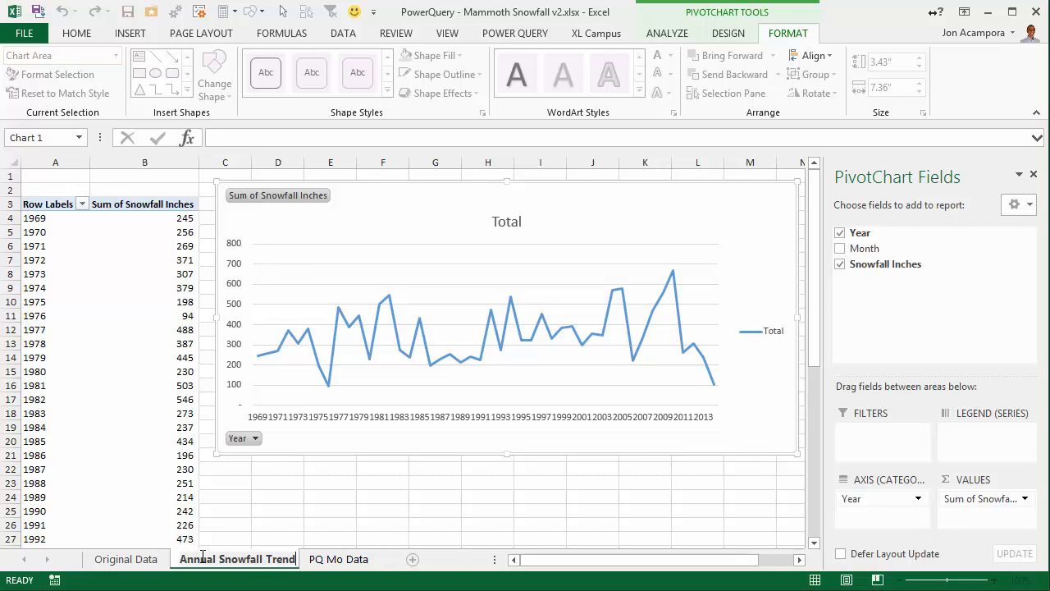
{"action": "key", "text": "Return"}
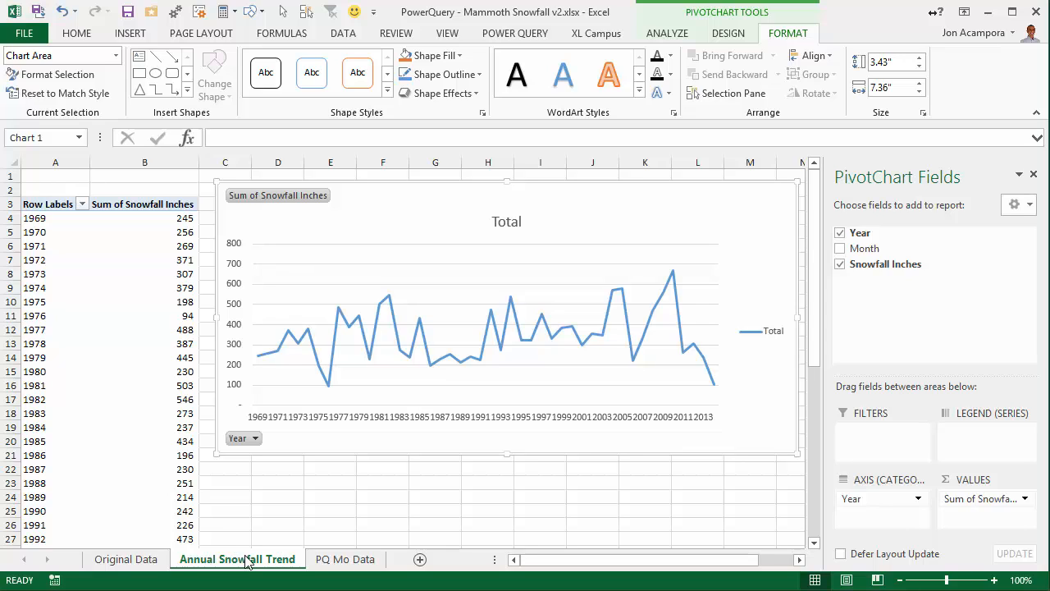
{"action": "left_click_drag", "start_coordinate": [246, 560], "coordinate": [410, 561]}
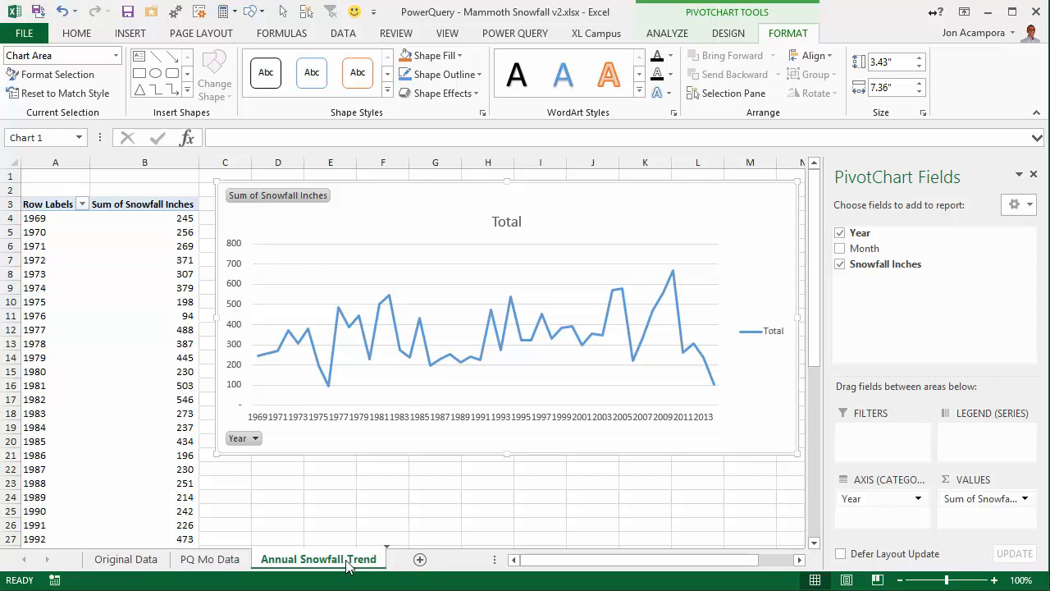
On the PQ Mo Data sheet, widen column D and add a table column headed Selected Year in D1.
{"action": "left_click", "coordinate": [219, 562]}
{"action": "scroll", "coordinate": [138, 447], "scroll_direction": "up", "scroll_amount": 1}
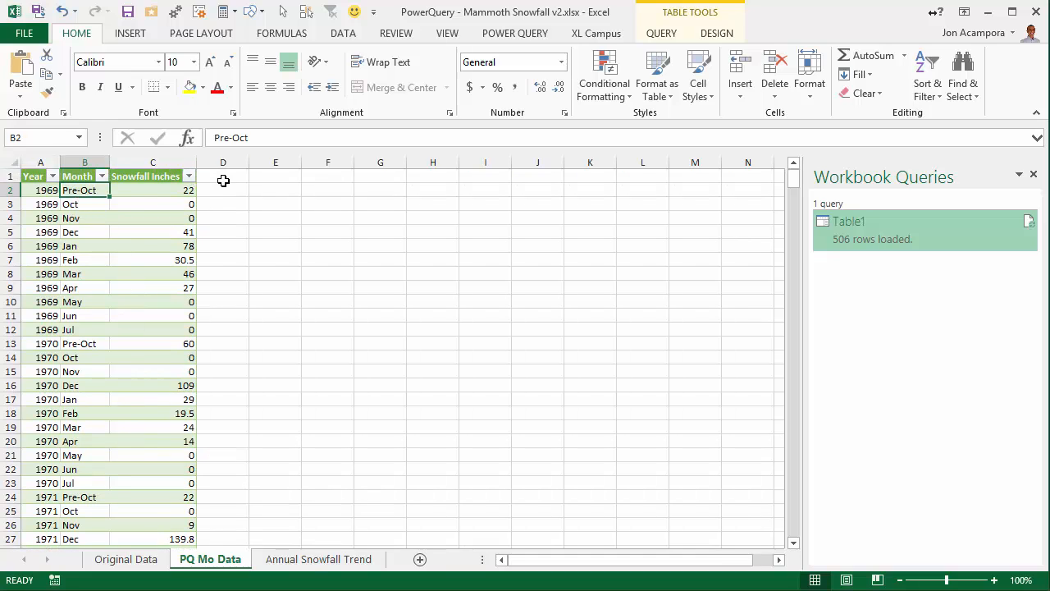
{"action": "left_click", "coordinate": [222, 178]}
{"action": "left_click_drag", "start_coordinate": [252, 159], "coordinate": [288, 158]}
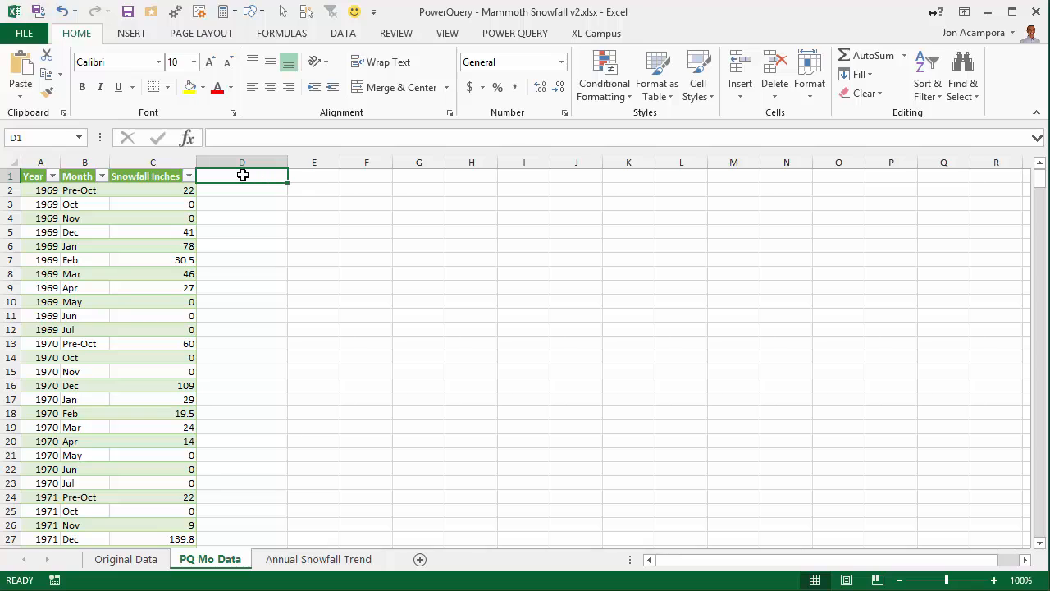
{"action": "type", "text": "Sl"}
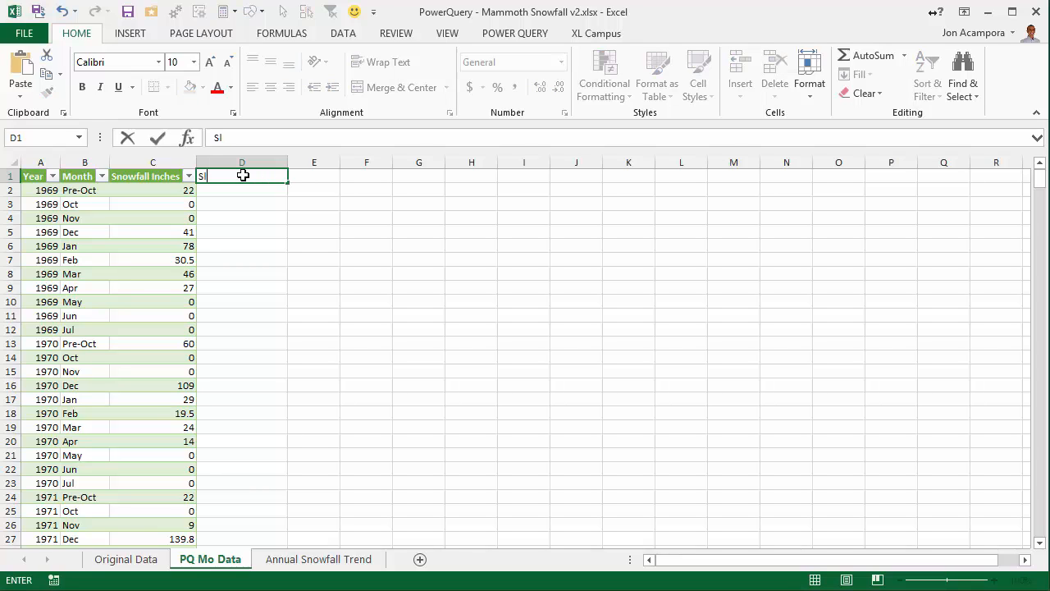
{"action": "type", "text": "ecelected Year"}
{"action": "key", "text": "Return"}
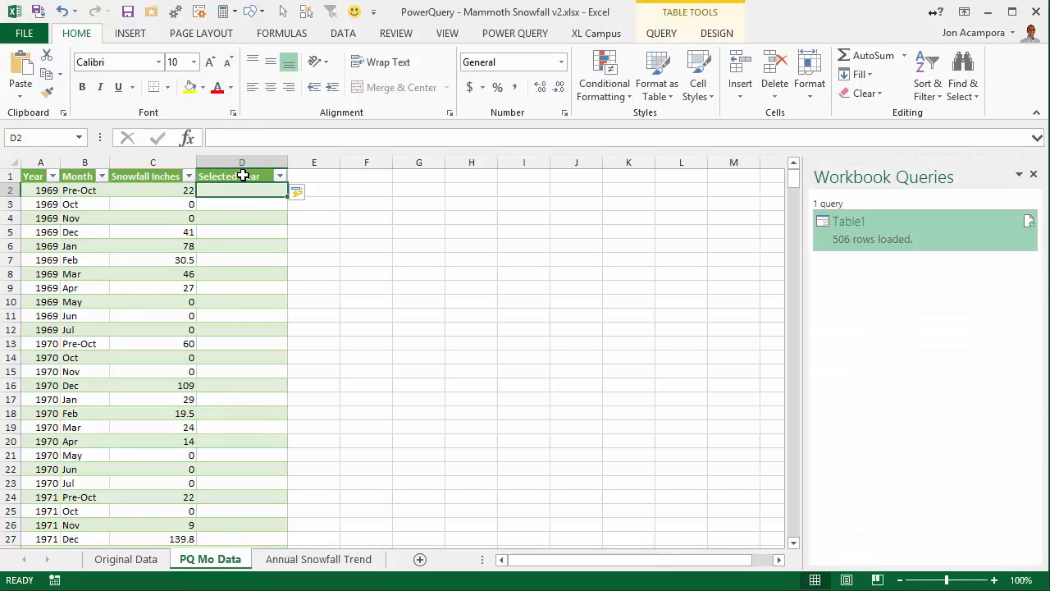
Enter 2014 in cell F1 of the PQ Mo Data sheet.
{"action": "key", "text": "Right"}
{"action": "key", "text": "Right"}
{"action": "key", "text": "Right"}
{"action": "key", "text": "Up"}
{"action": "key", "text": "Left"}
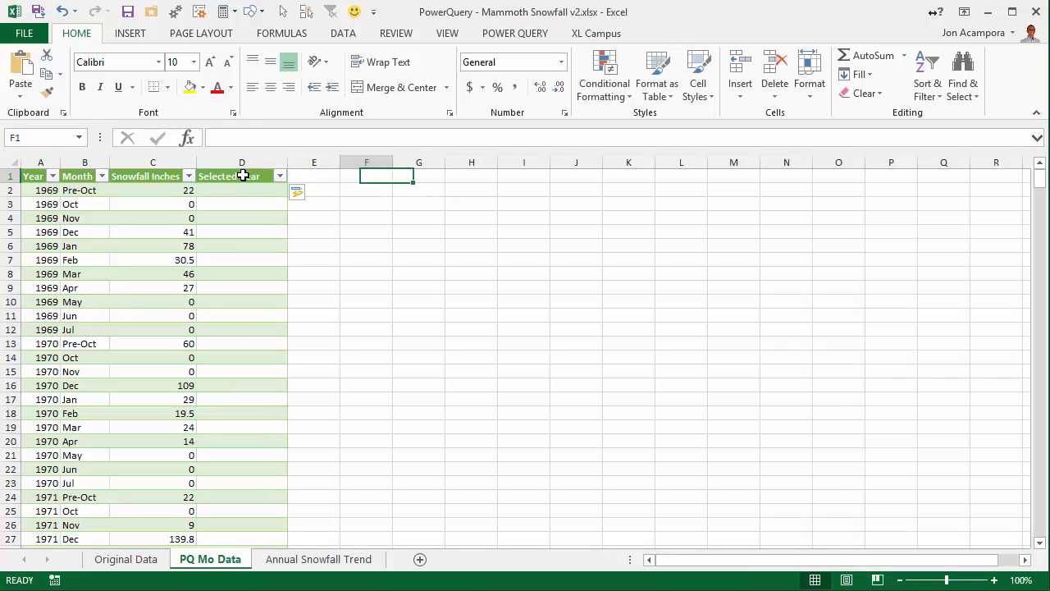
{"action": "type", "text": "2014"}
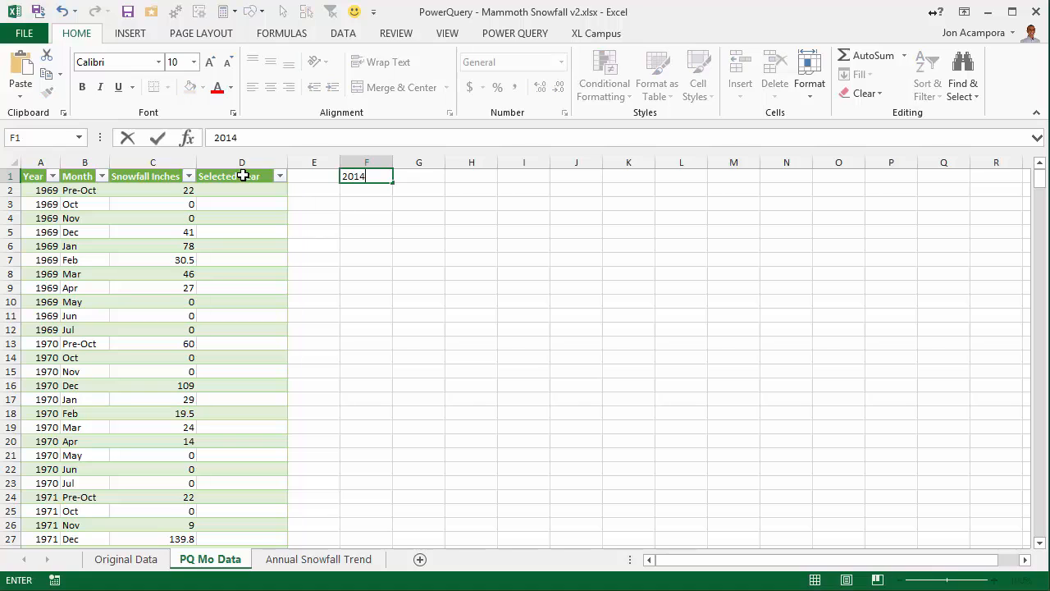
{"action": "key", "text": "ctrl+Return"}
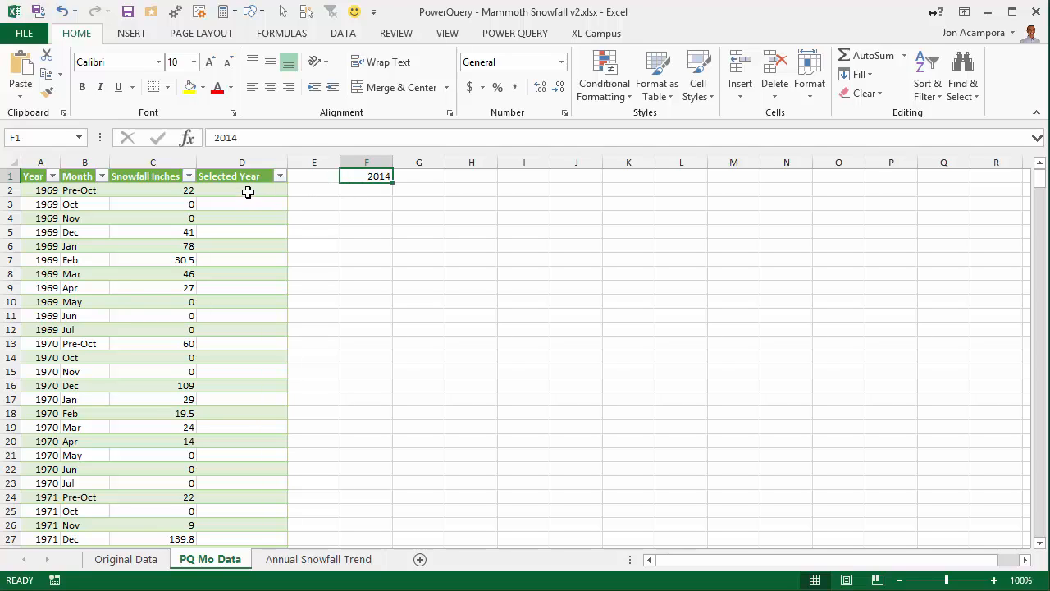
{"action": "left_click", "coordinate": [248, 190]}
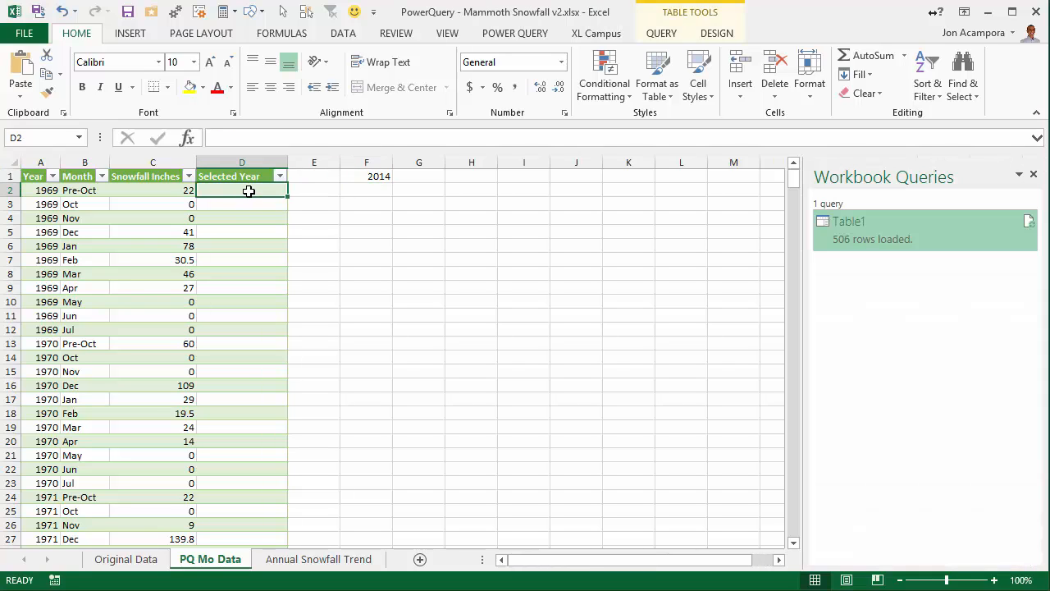
{"action": "type", "text": "="}
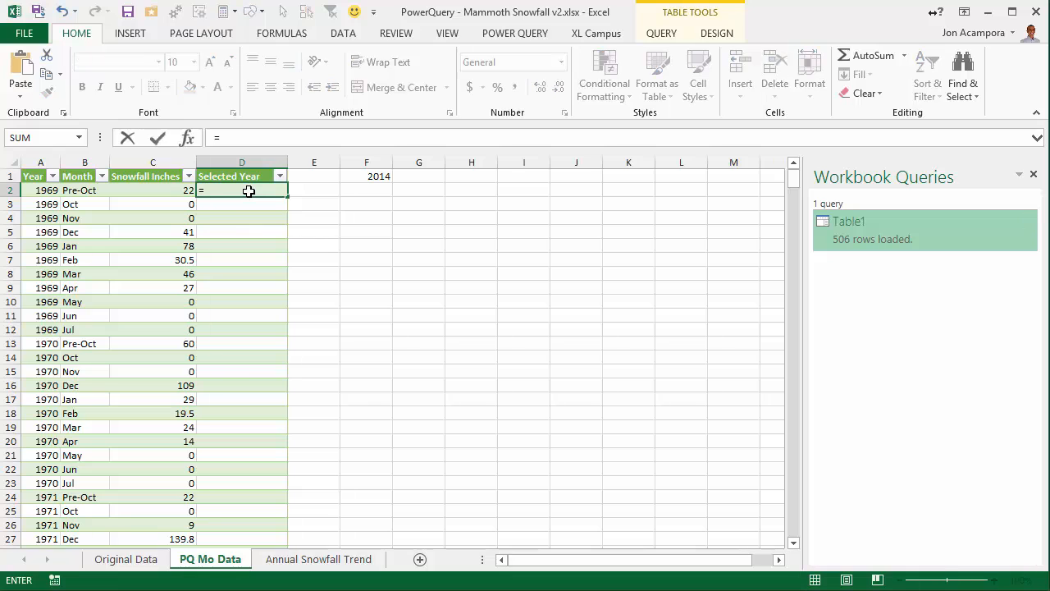
{"action": "type", "text": "if("}
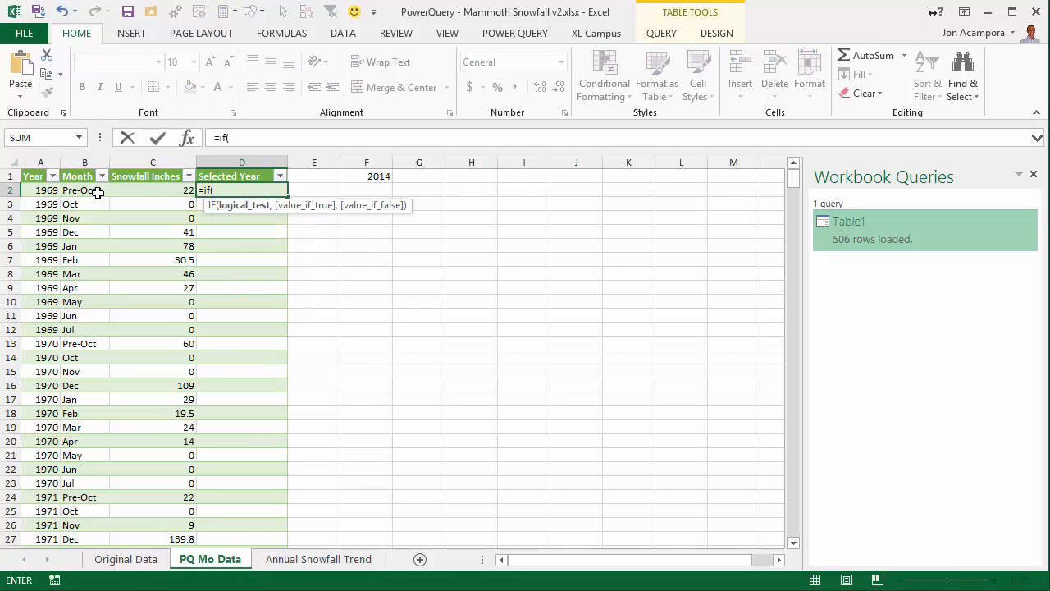
{"action": "left_click", "coordinate": [41, 190]}
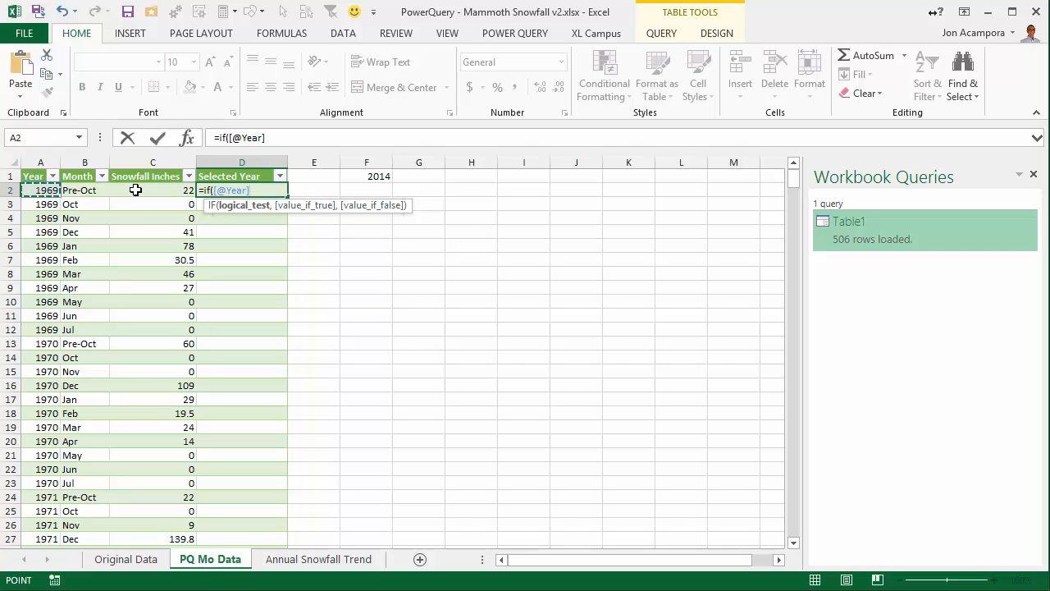
{"action": "type", "text": "="}
{"action": "key", "text": "F4"}
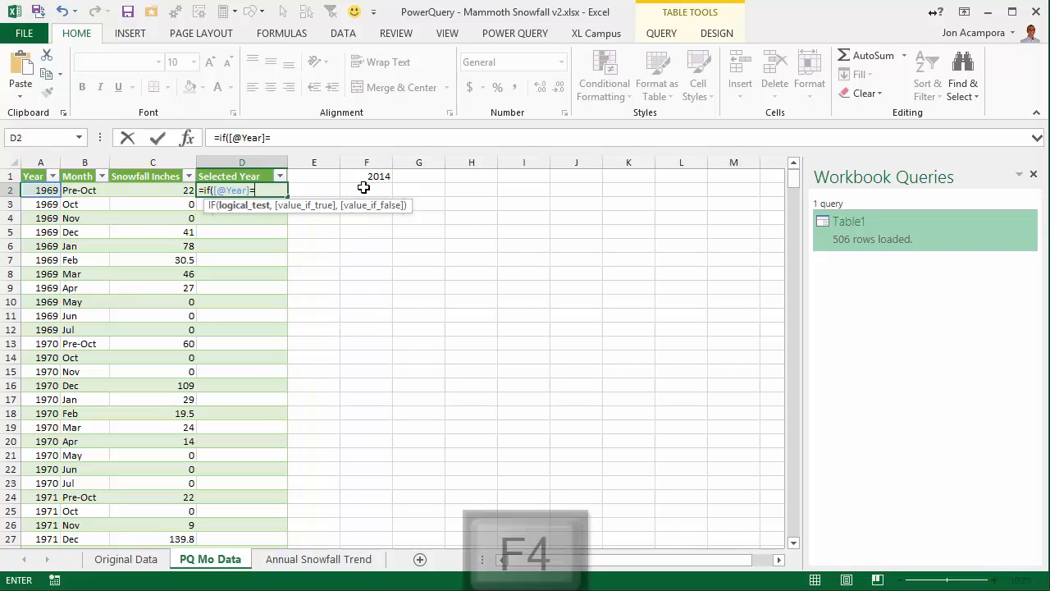
{"action": "left_click", "coordinate": [367, 175]}
{"action": "key", "text": "F4"}
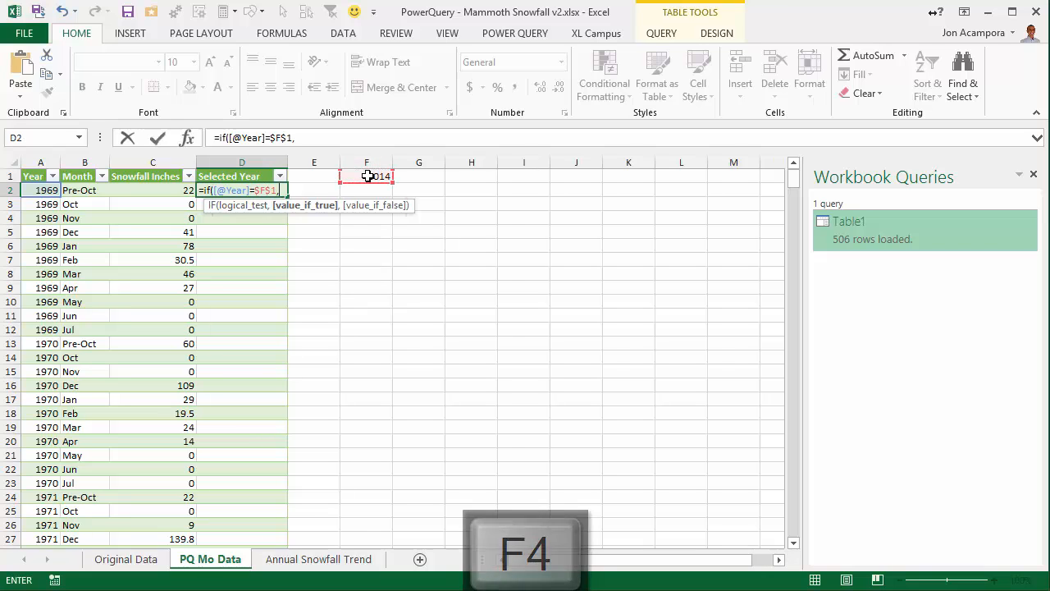
{"action": "type", "text": ","}
{"action": "left_click", "coordinate": [367, 175]}
{"action": "key", "text": "F4"}
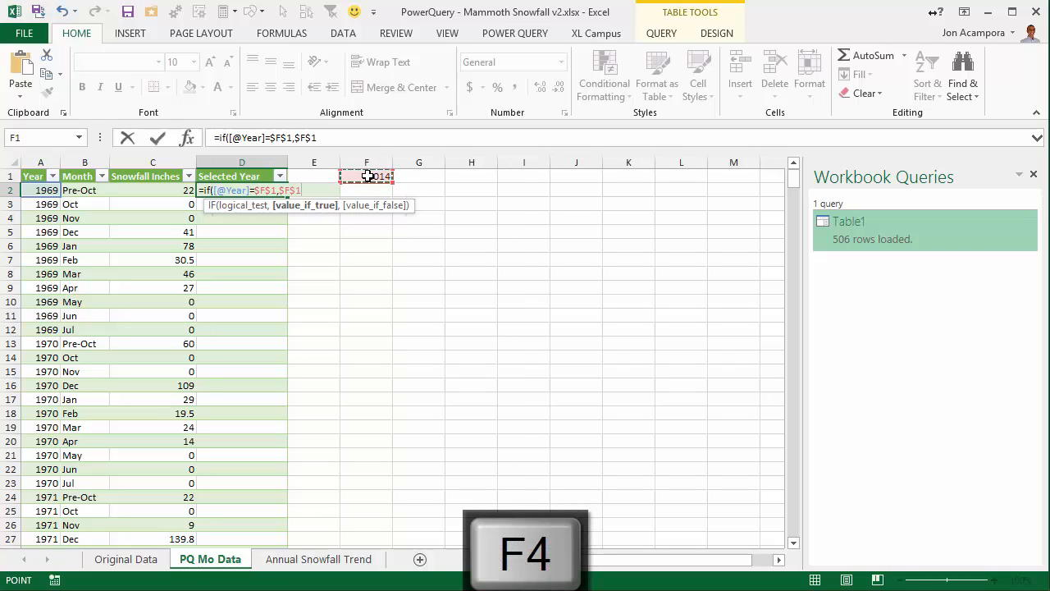
{"action": "type", "text": ",\""}
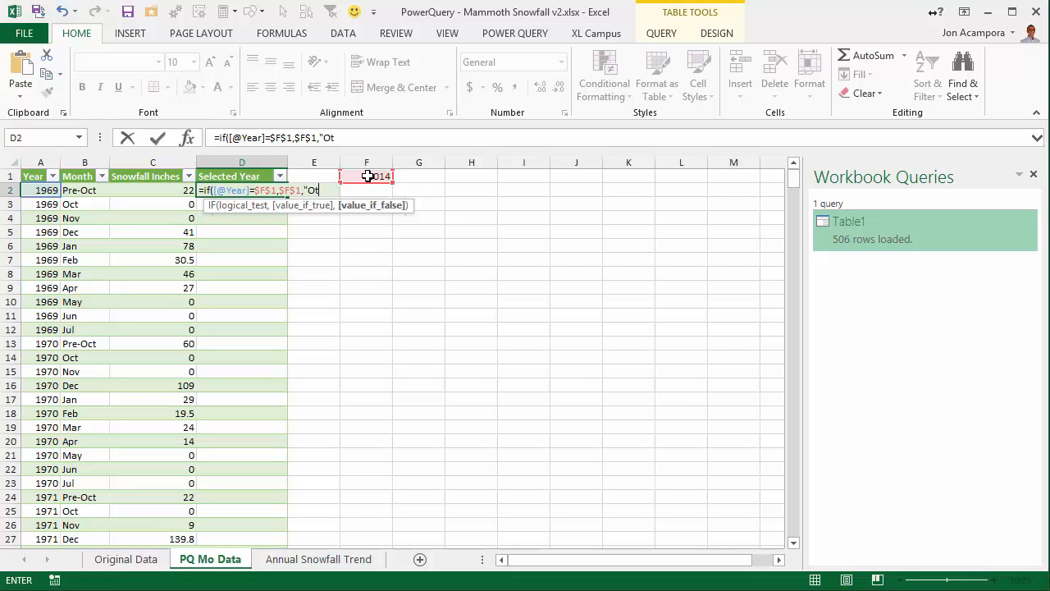
{"action": "type", "text": "Ot"}
{"action": "key", "text": "BackSpace"}
{"action": "key", "text": "BackSpace"}
{"action": "type", "text": "All Other"}
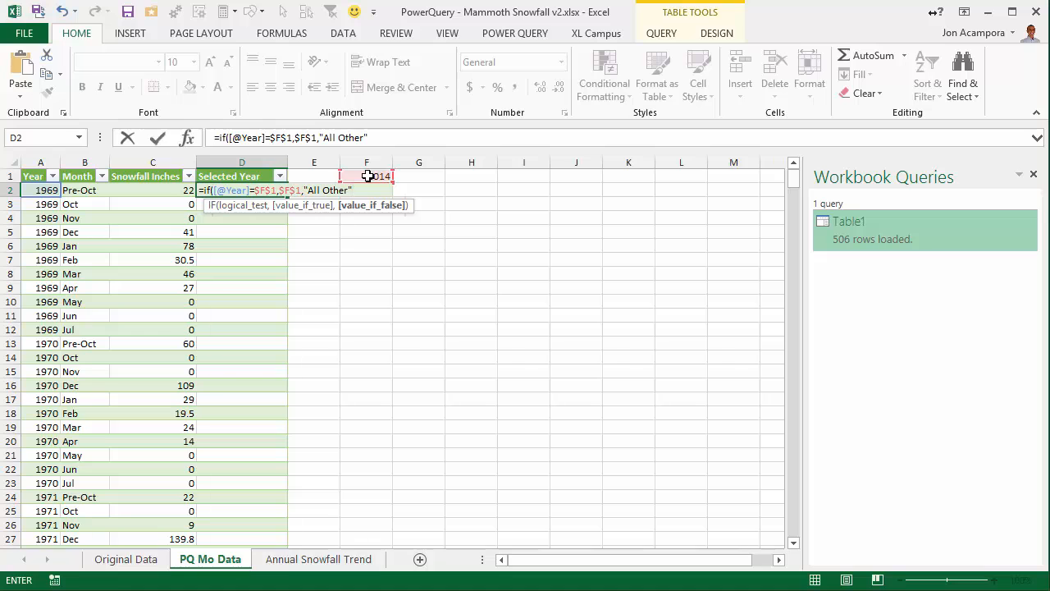
{"action": "type", "text": ")"}
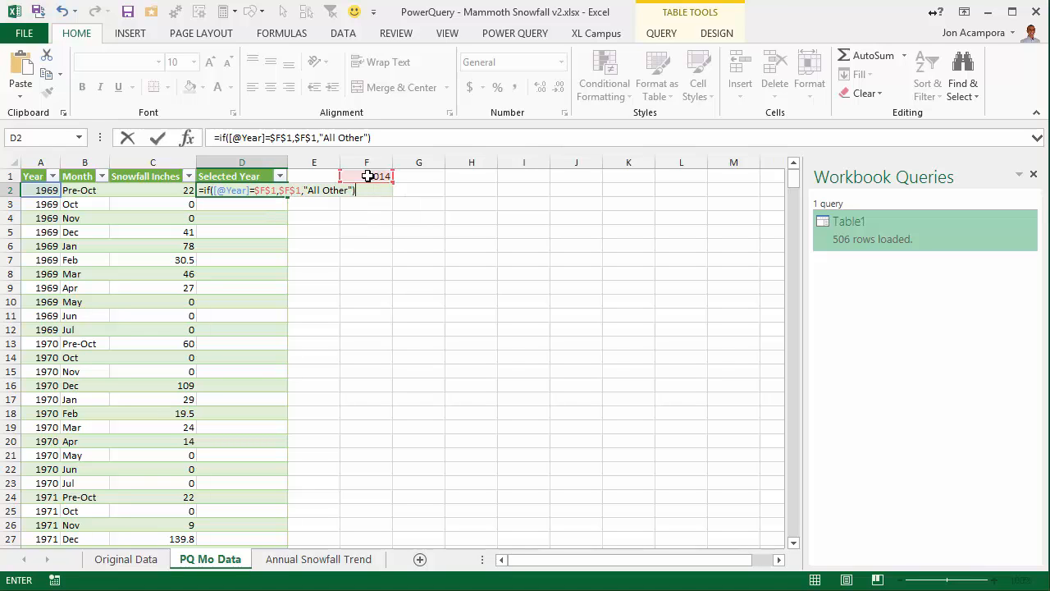
{"action": "key", "text": "Return"}
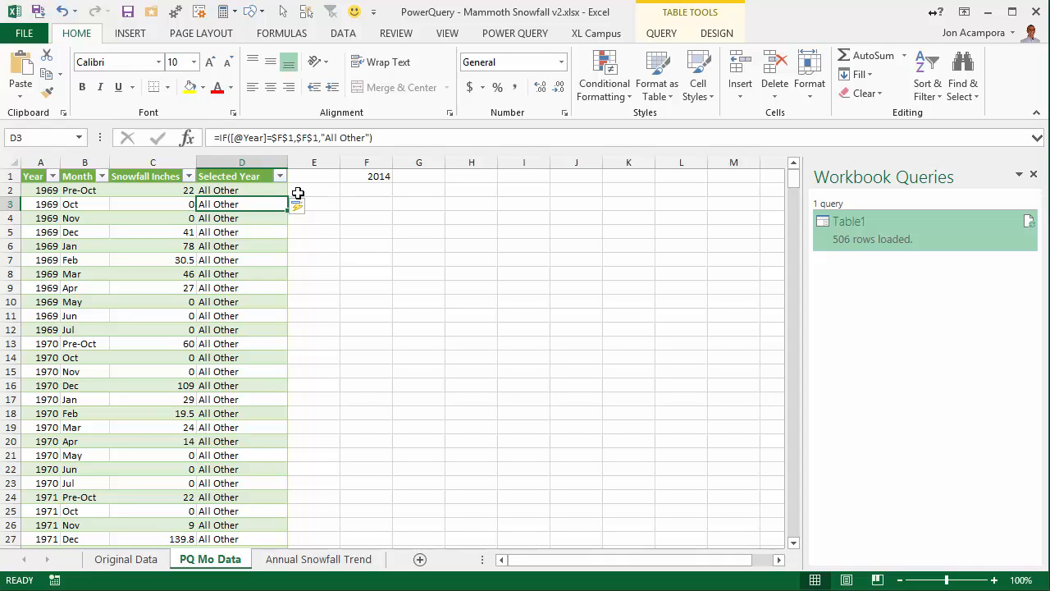
{"action": "left_click", "coordinate": [250, 296]}
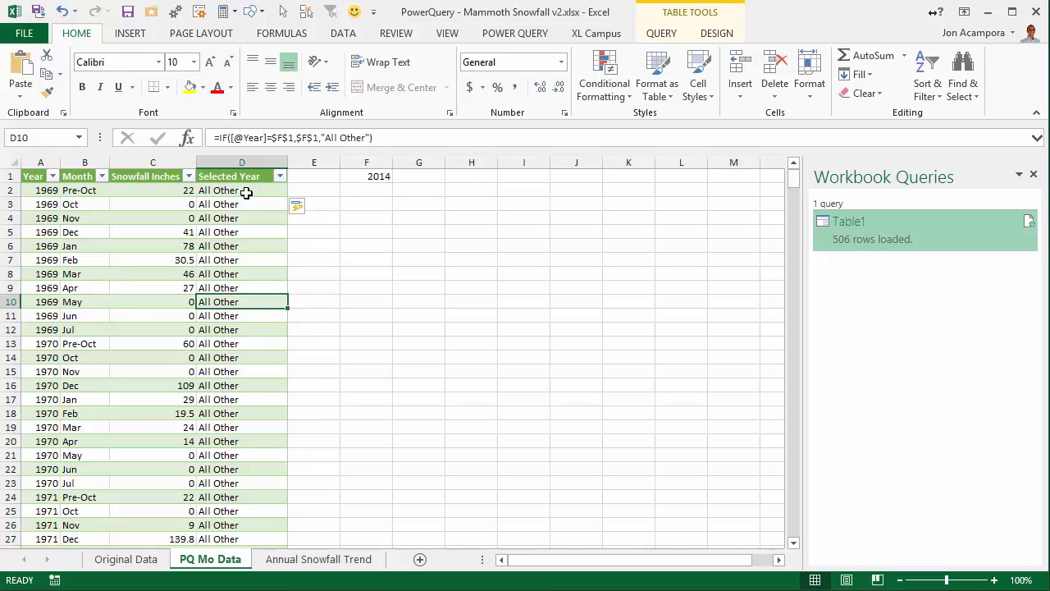
{"action": "left_click_drag", "start_coordinate": [793, 182], "coordinate": [794, 542]}
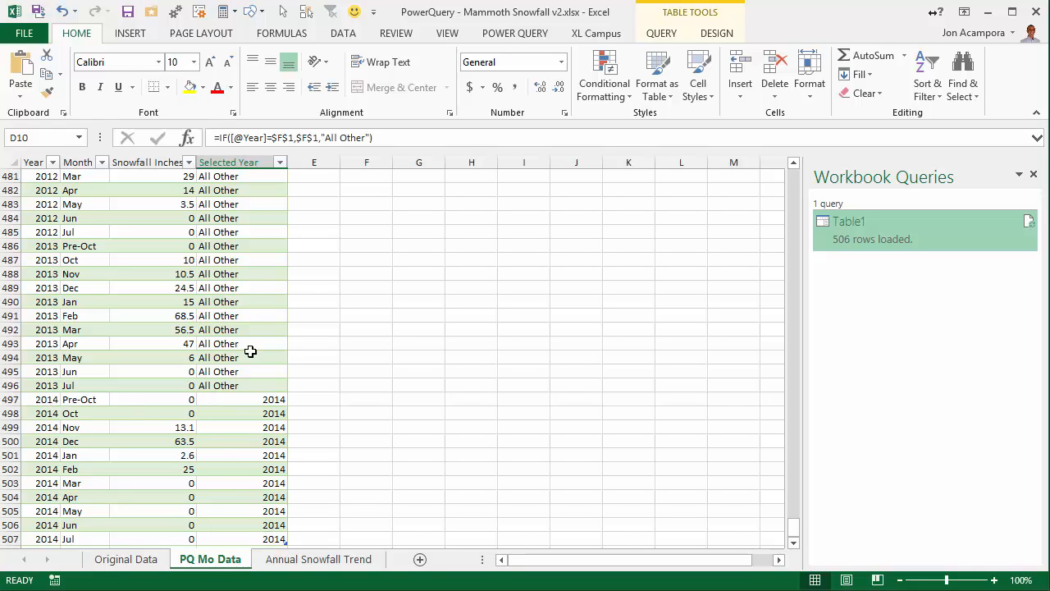
{"action": "left_click_drag", "start_coordinate": [793, 529], "coordinate": [791, 174]}
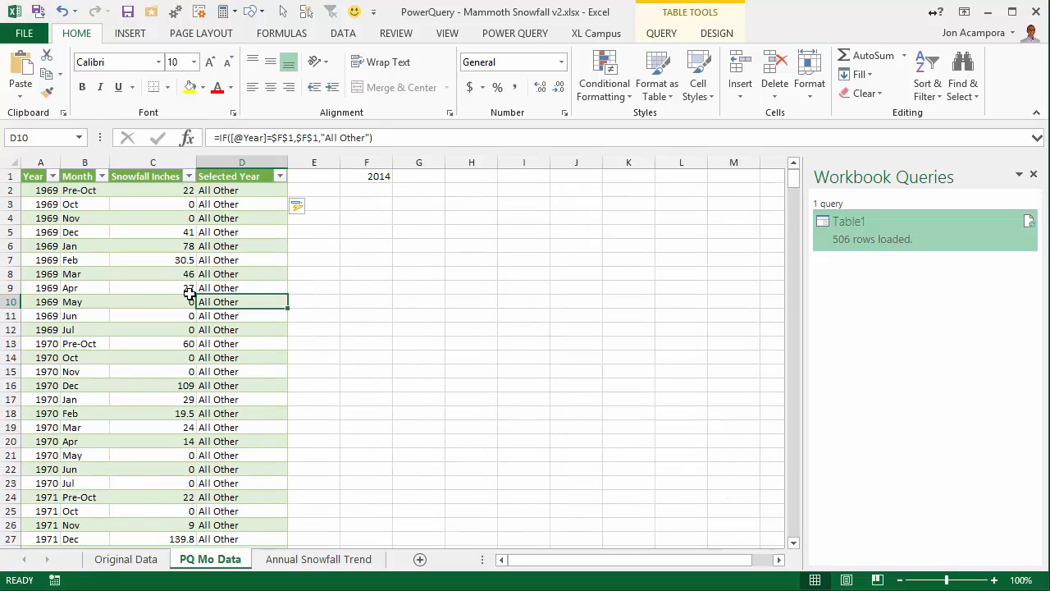
Duplicate the Annual Snowfall Trend sheet, placing the copy after it, and delete the PivotChart from the copy.
{"action": "left_click", "coordinate": [291, 560]}
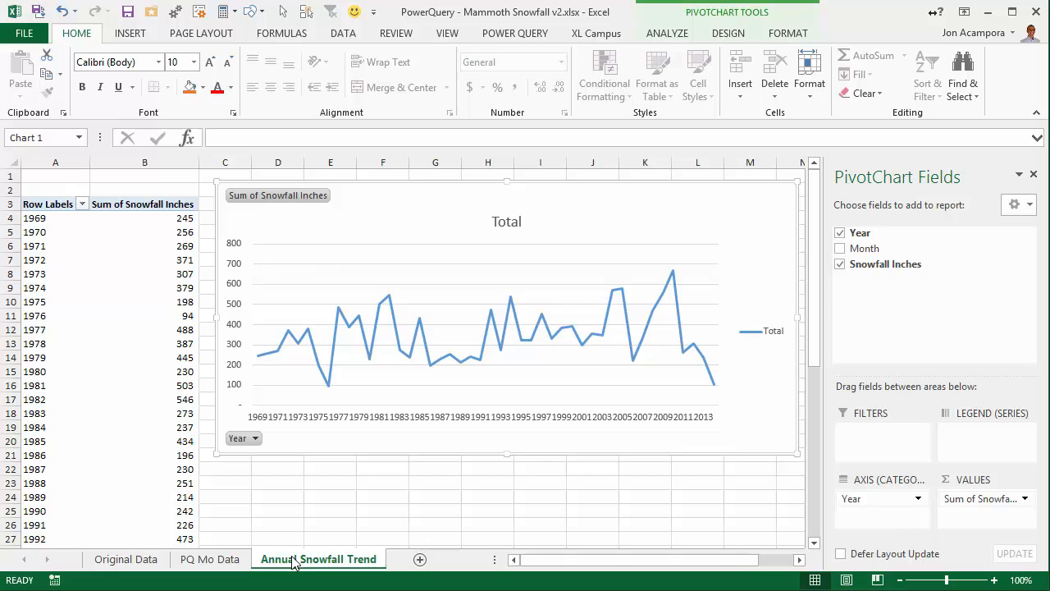
{"action": "left_click_drag", "start_coordinate": [291, 561], "coordinate": [400, 555]}
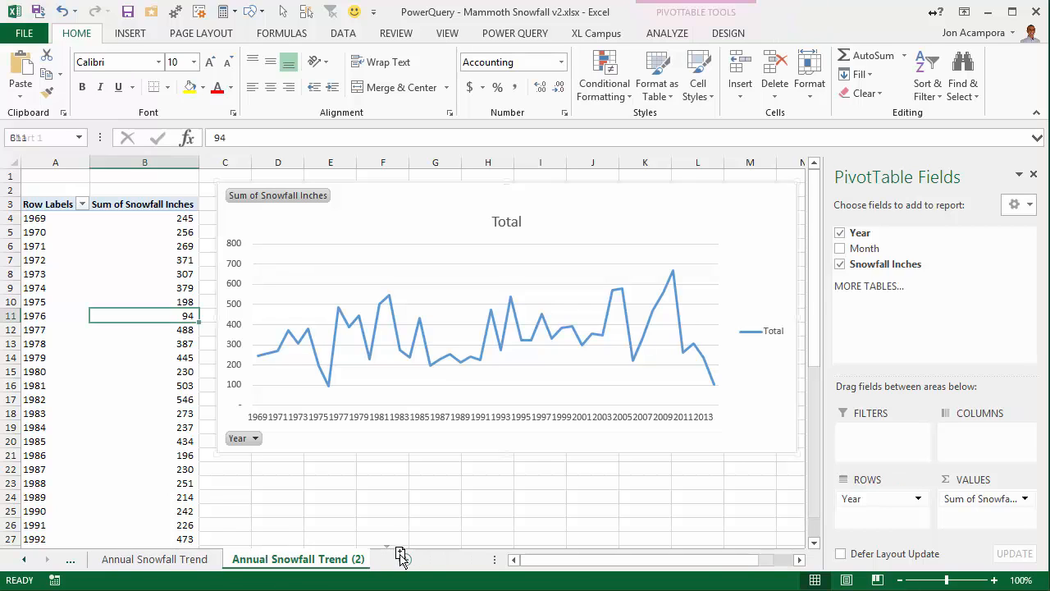
{"action": "left_click", "coordinate": [293, 440]}
{"action": "key", "text": "Delete"}
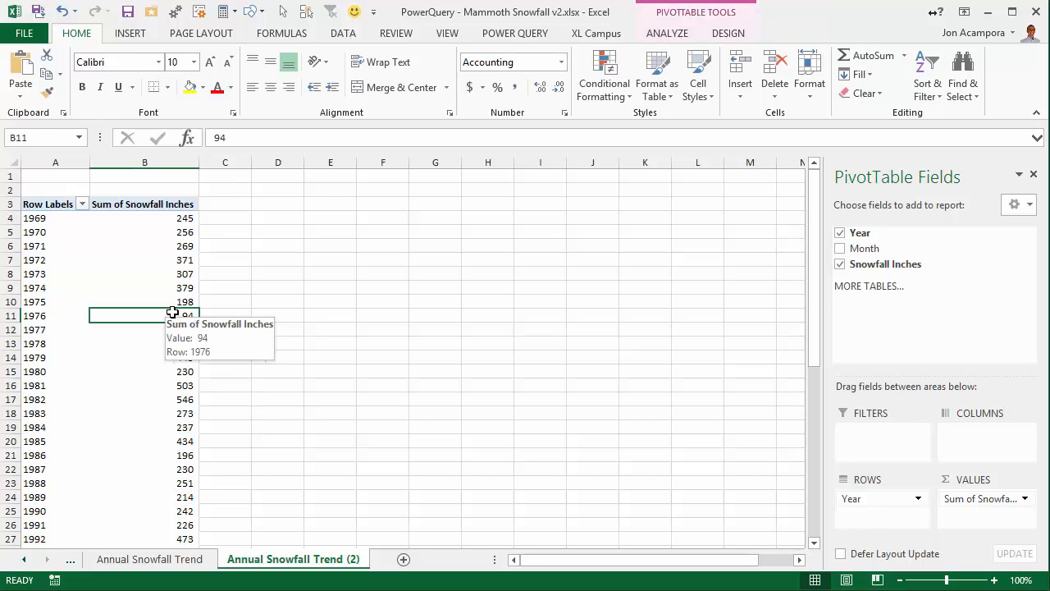
Clear the copied PivotTable with PivotPal by removing the Year and Sum of Snowfall Inches fields.
{"action": "mouse_move", "coordinate": [849, 498]}
{"action": "left_mouse_down"}
{"action": "mouse_move", "coordinate": [742, 490]}
{"action": "mouse_move", "coordinate": [870, 498]}
{"action": "left_mouse_up"}
{"action": "right_click", "coordinate": [170, 246]}
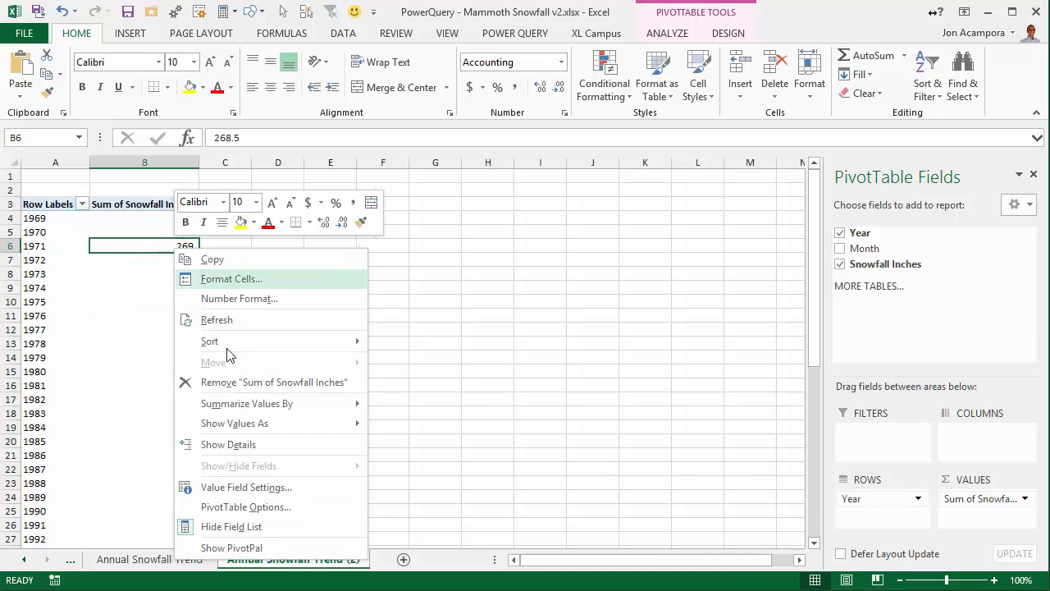
{"action": "left_click", "coordinate": [231, 547]}
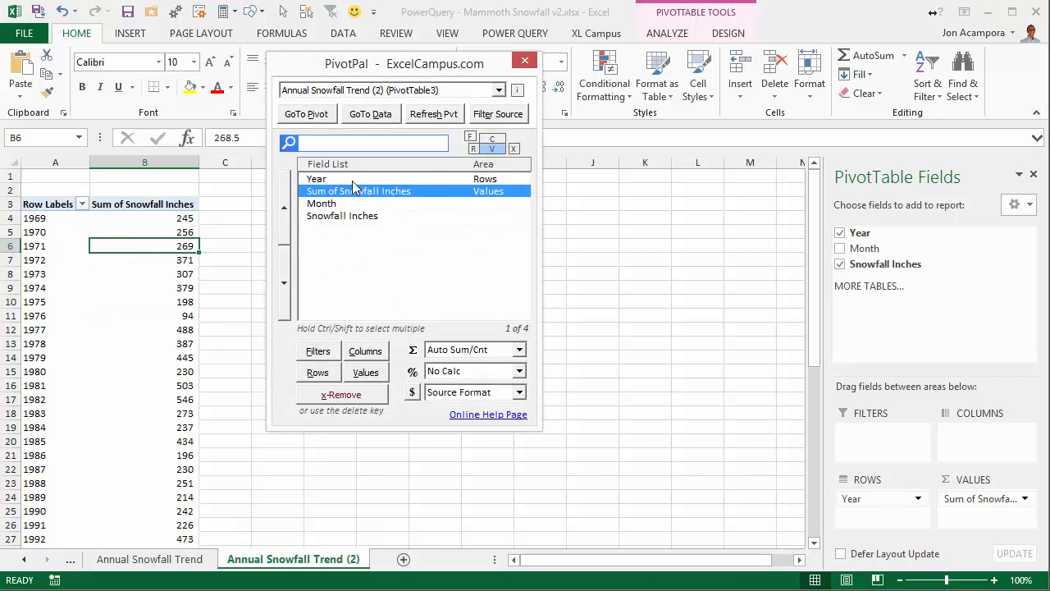
{"action": "left_click", "coordinate": [354, 179], "text": "ctrl"}
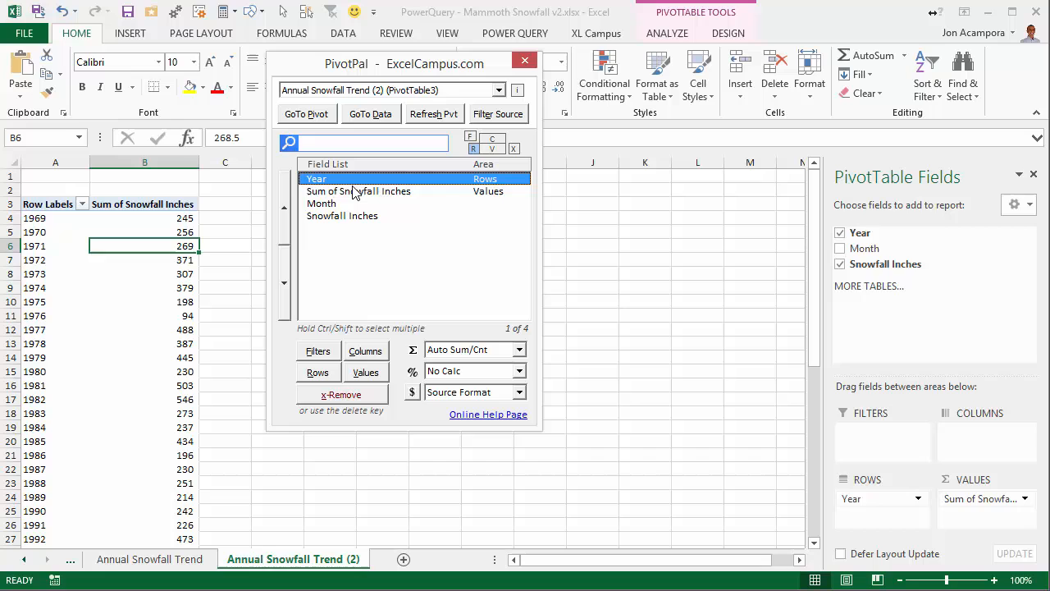
{"action": "left_click", "coordinate": [515, 149]}
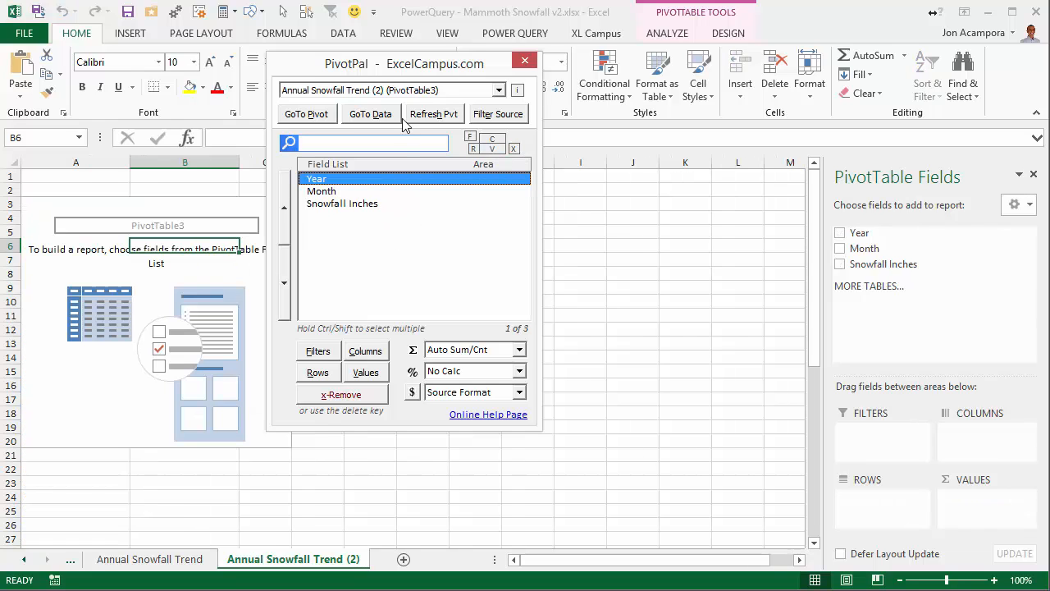
Add Month to the PivotTable's rows, refresh the PivotTable, and put Selected Year in the columns.
{"action": "left_click_drag", "start_coordinate": [373, 66], "coordinate": [532, 134]}
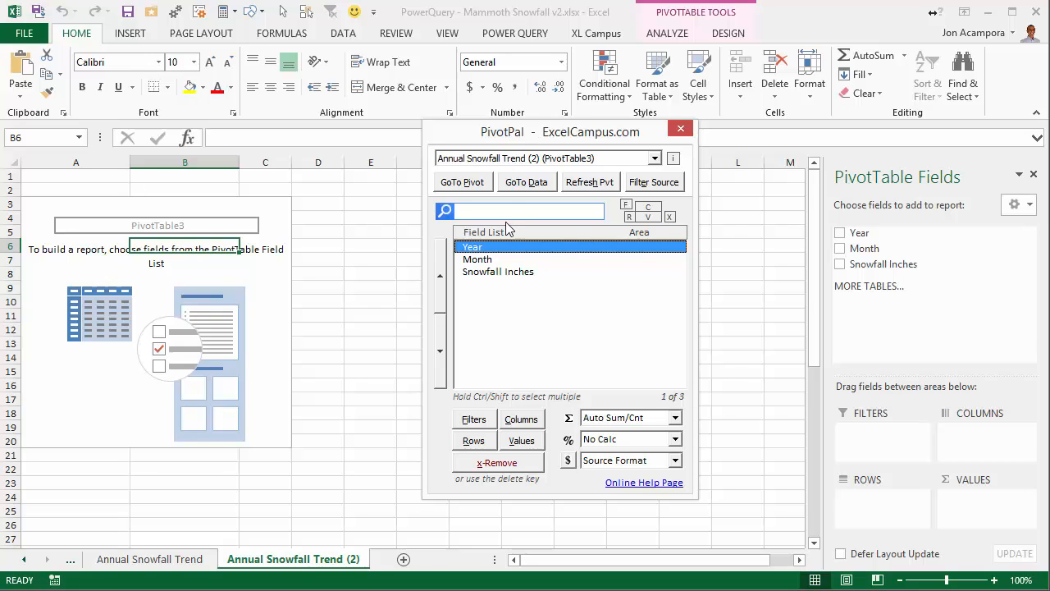
{"action": "left_click", "coordinate": [479, 262]}
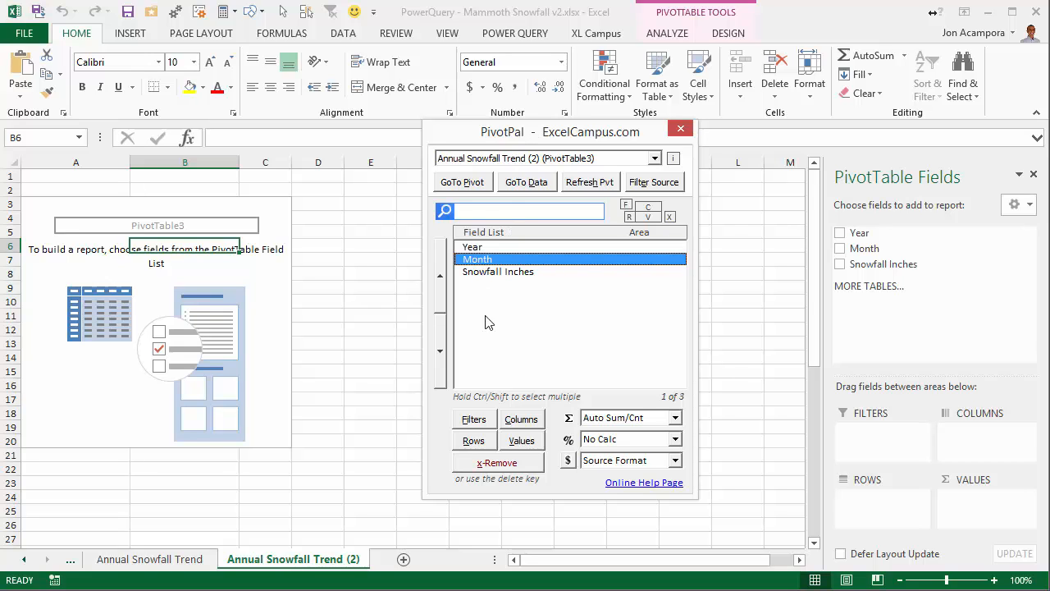
{"action": "left_click", "coordinate": [474, 441]}
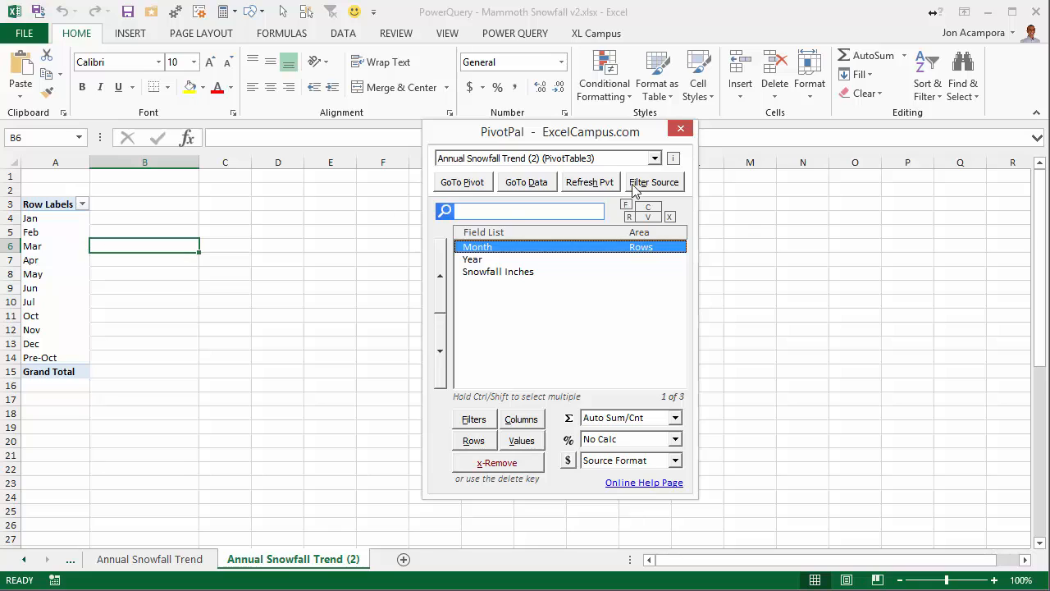
{"action": "left_click", "coordinate": [600, 182]}
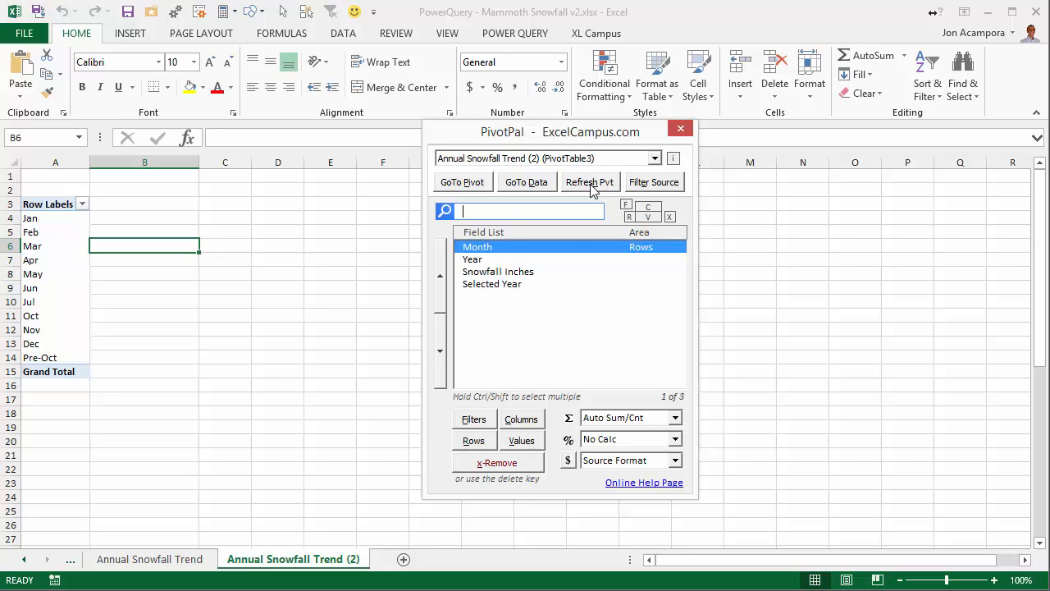
{"action": "left_click", "coordinate": [507, 286]}
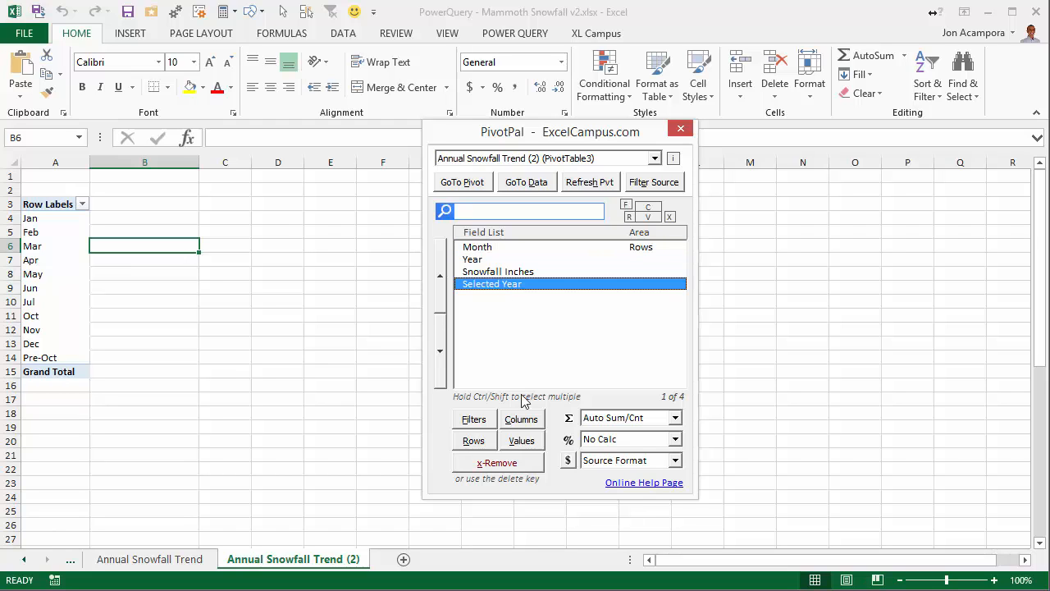
{"action": "left_click", "coordinate": [531, 422]}
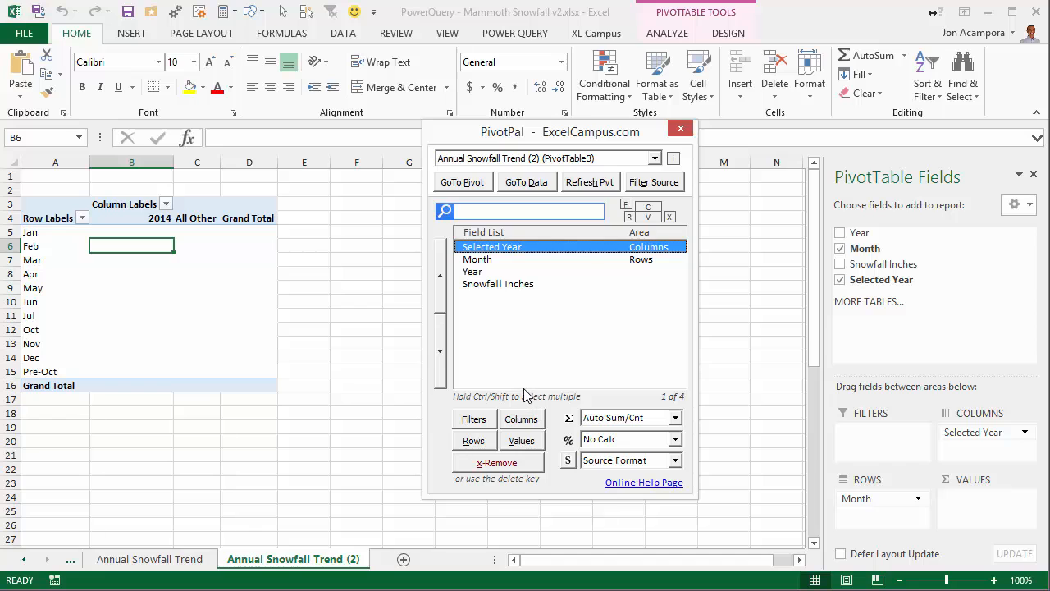
Add Snowfall Inches to the PivotTable's values and apply the 1,000 number format.
{"action": "left_click", "coordinate": [512, 286]}
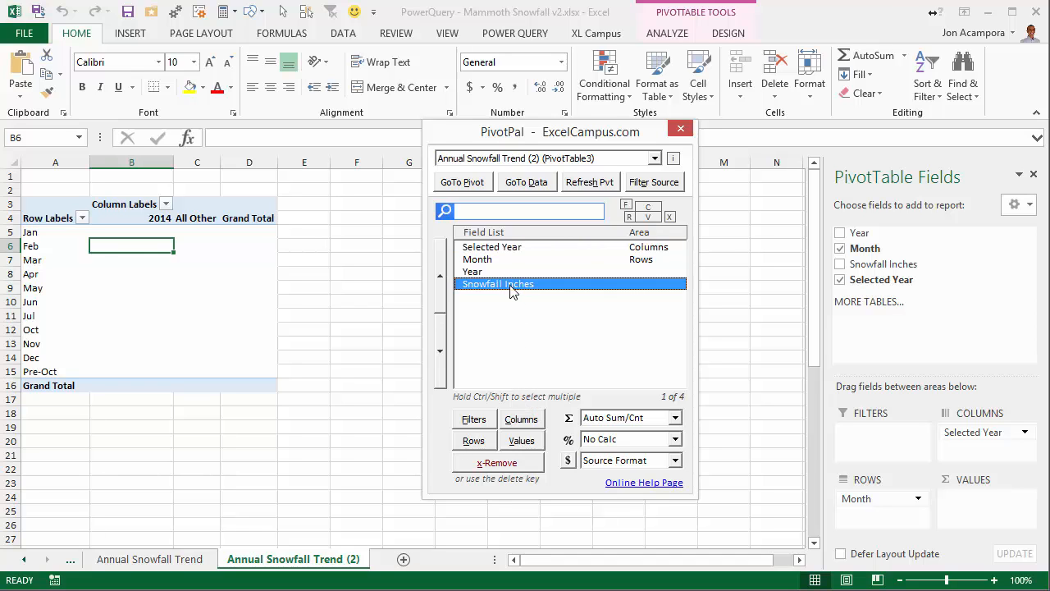
{"action": "left_click", "coordinate": [529, 444]}
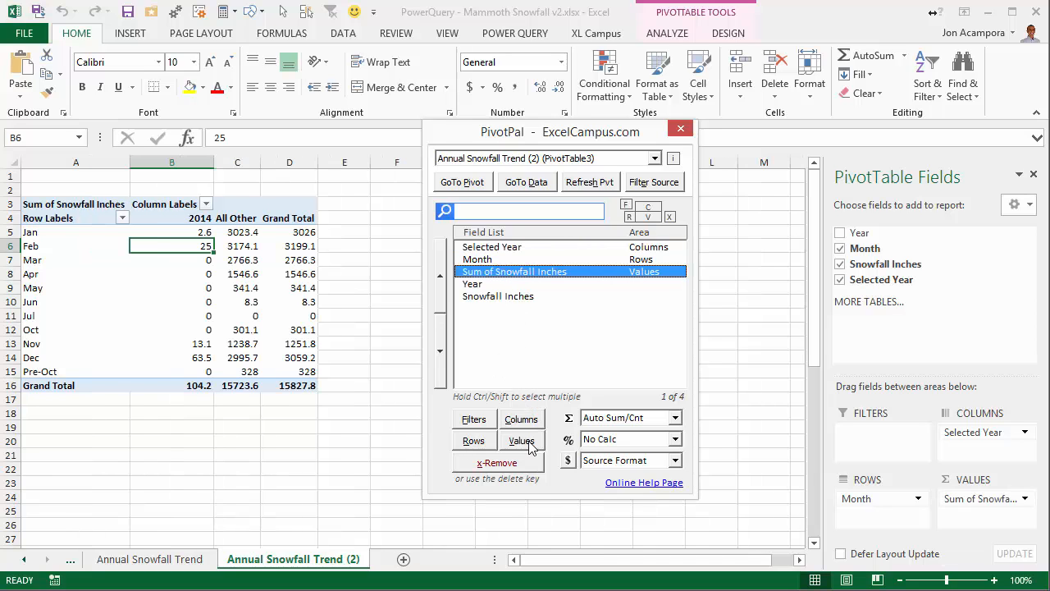
{"action": "left_click", "coordinate": [675, 460]}
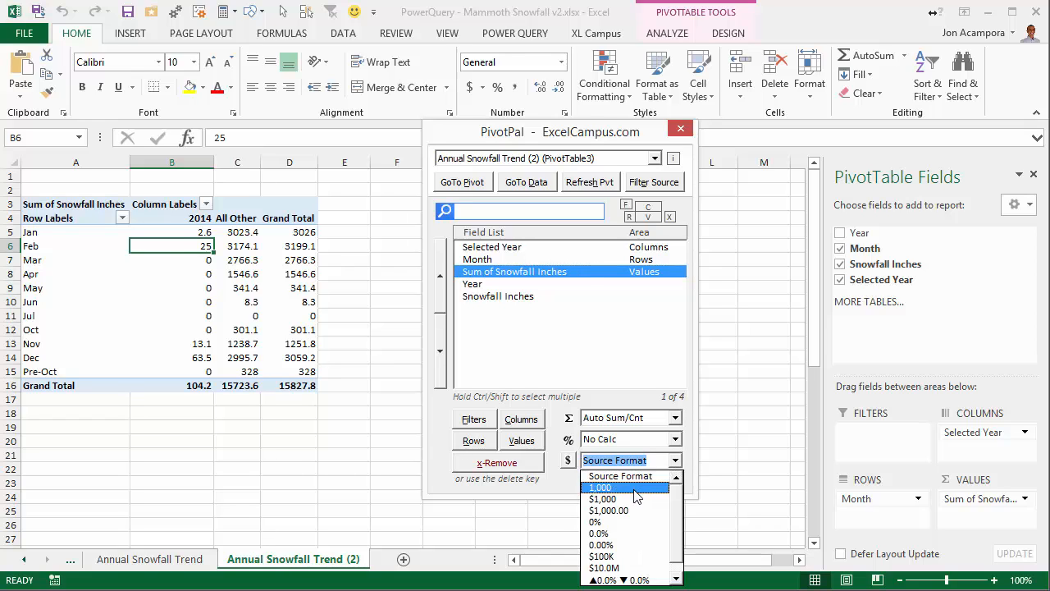
{"action": "left_click", "coordinate": [635, 488]}
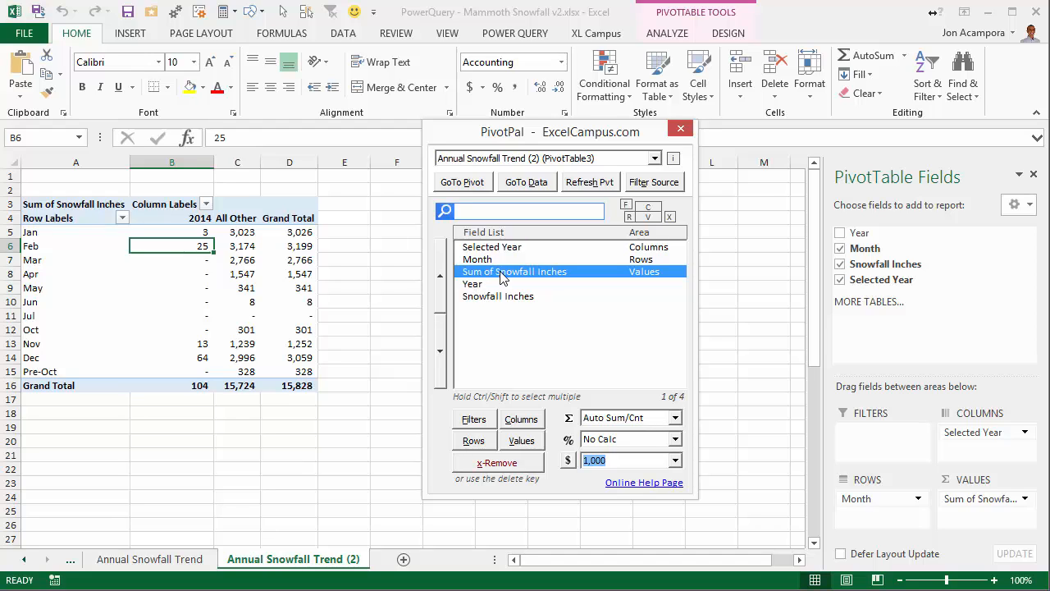
Summarize Snowfall Inches by Average in the PivotTable's values and close PivotPal.
{"action": "left_click", "coordinate": [675, 418]}
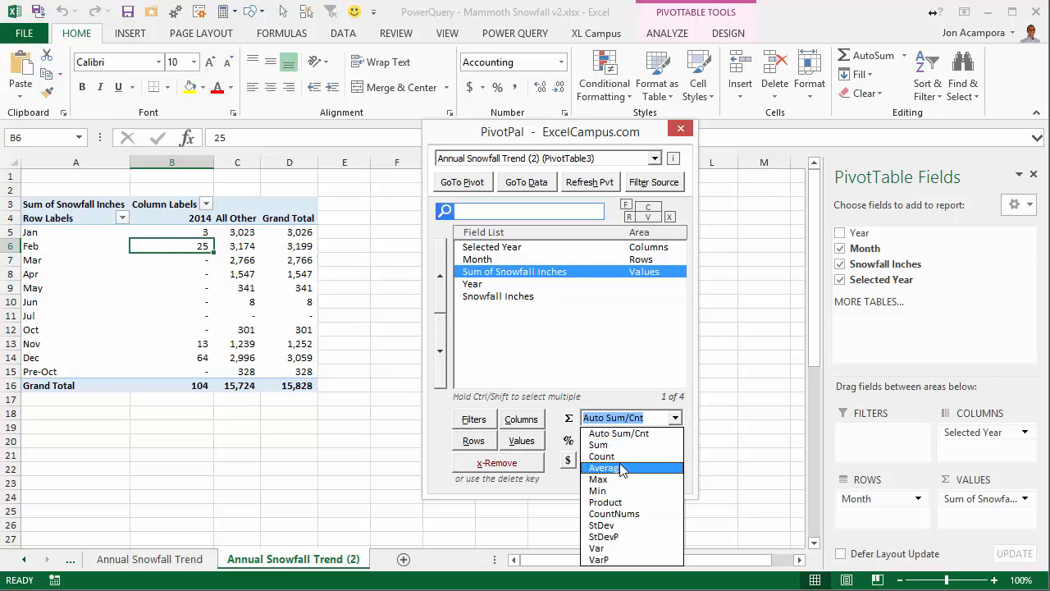
{"action": "left_click", "coordinate": [606, 468]}
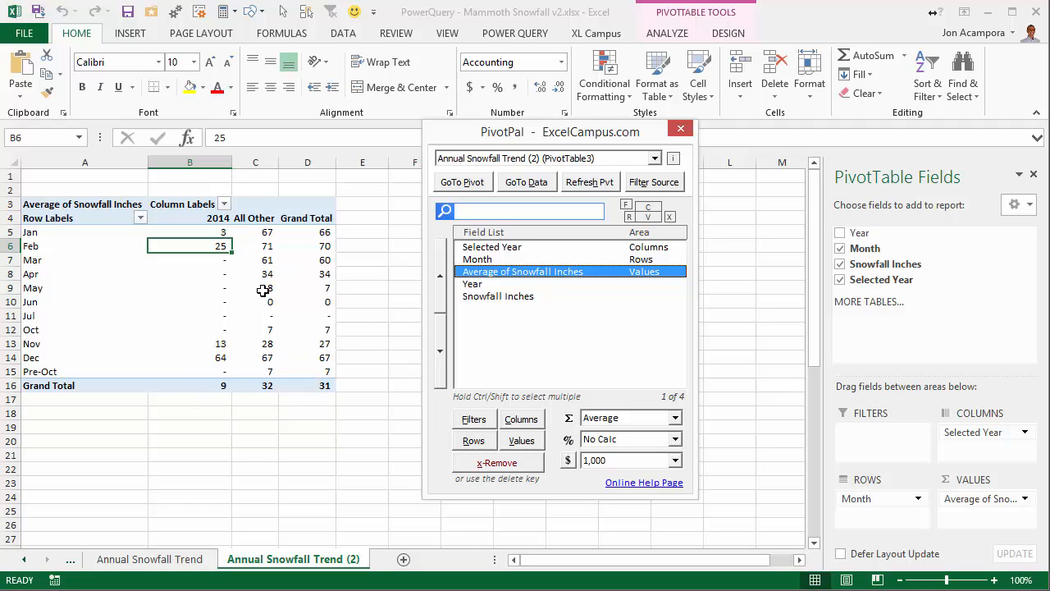
{"action": "mouse_move", "coordinate": [264, 364]}
{"action": "left_click", "coordinate": [680, 129]}
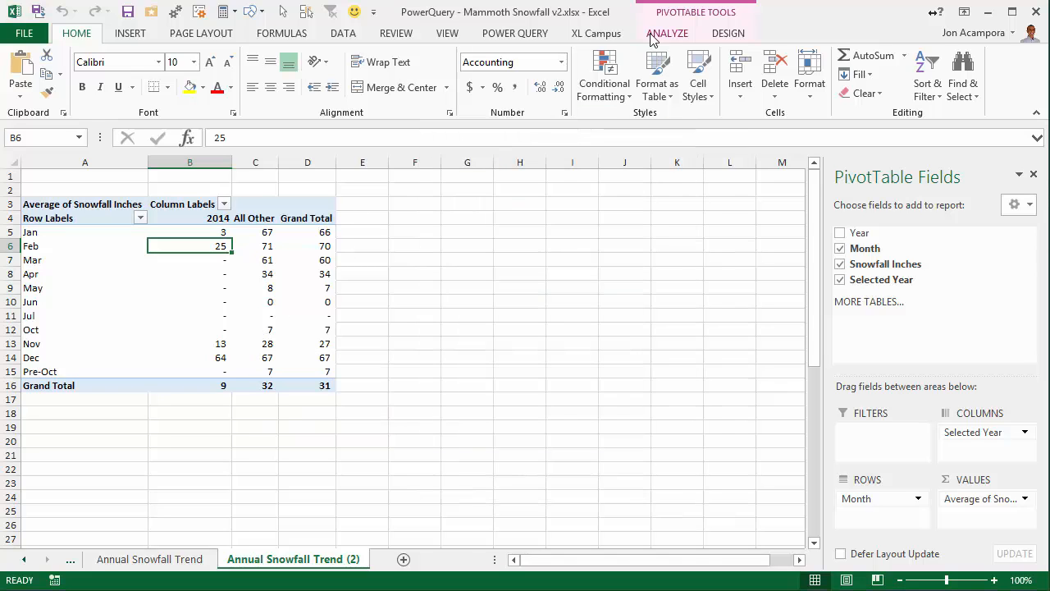
Insert a clustered column PivotChart from the monthly PivotTable, place it beside the table, and hide all its field buttons.
{"action": "left_click", "coordinate": [682, 38]}
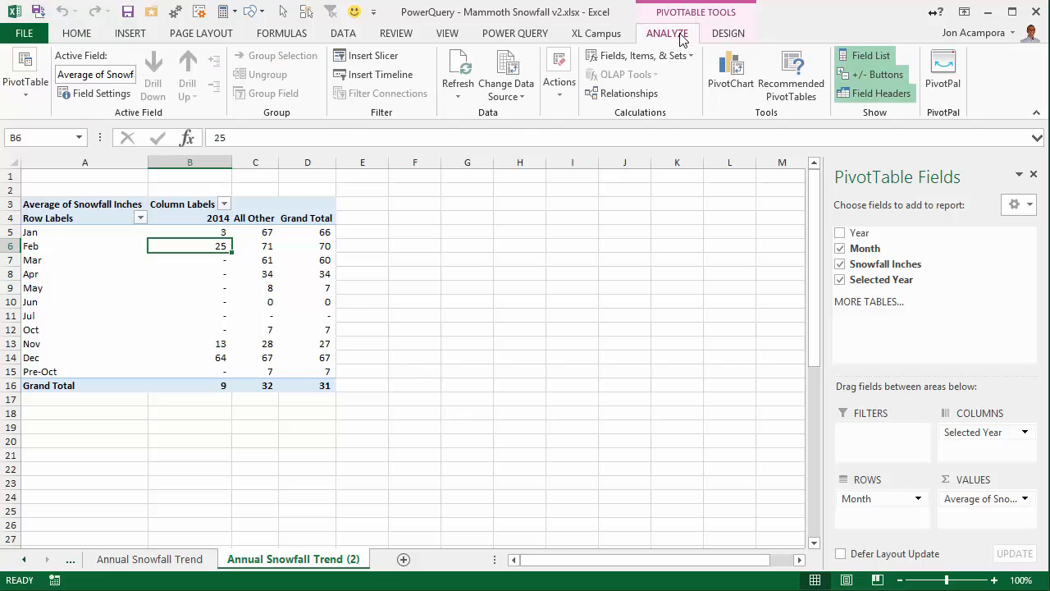
{"action": "left_click", "coordinate": [740, 71]}
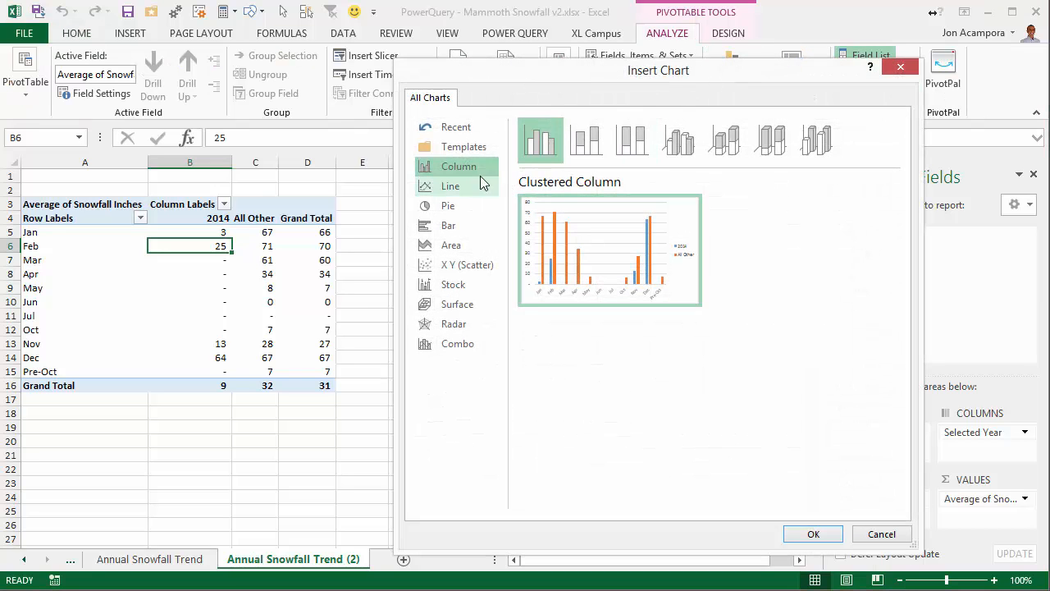
{"action": "left_click", "coordinate": [814, 534]}
{"action": "left_click_drag", "start_coordinate": [441, 254], "coordinate": [517, 212]}
{"action": "right_click", "coordinate": [463, 225]}
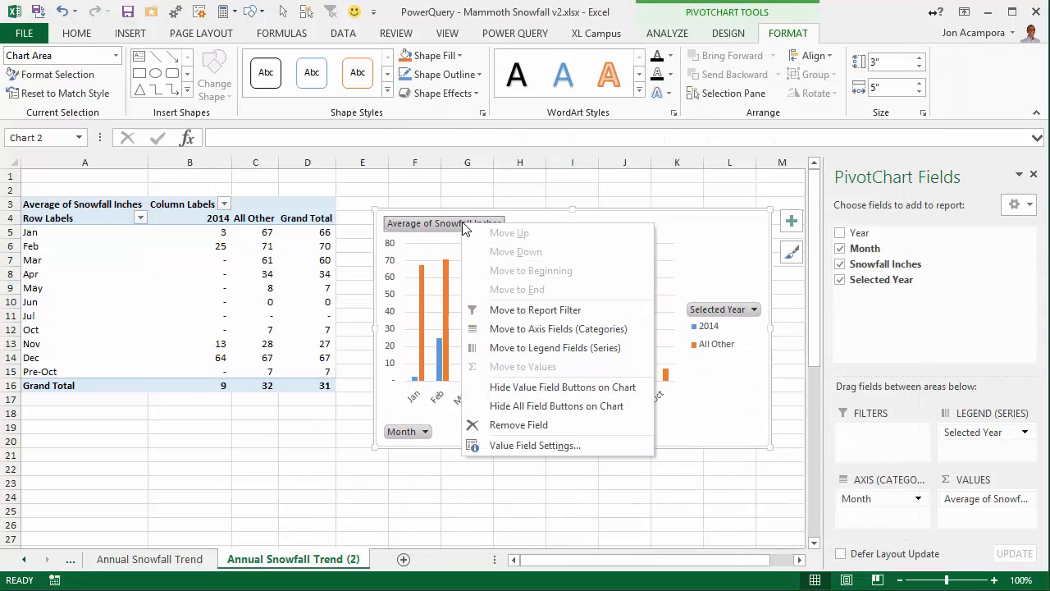
{"action": "left_click", "coordinate": [517, 406]}
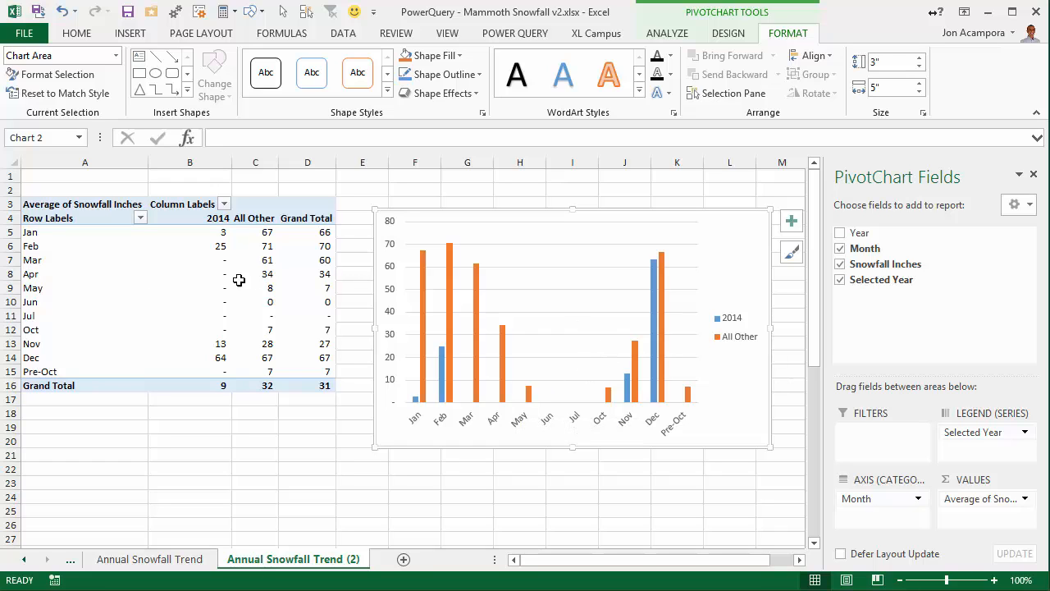
Reorder the PivotTable's months so Pre-Oct comes first, followed by Oct, Nov and Dec, ahead of Jan.
{"action": "left_click", "coordinate": [90, 315]}
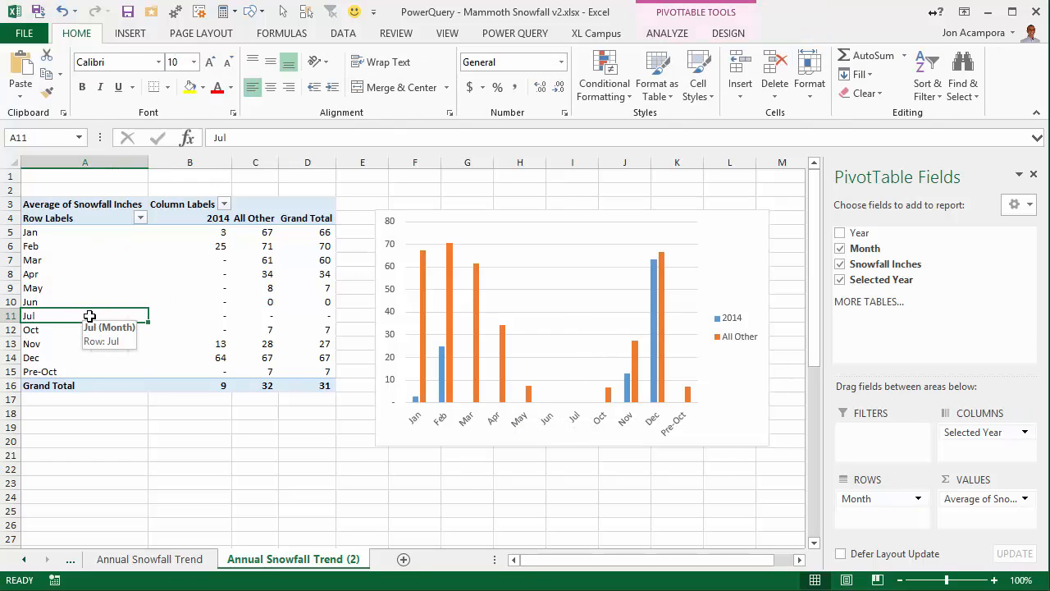
{"action": "left_click", "coordinate": [37, 330]}
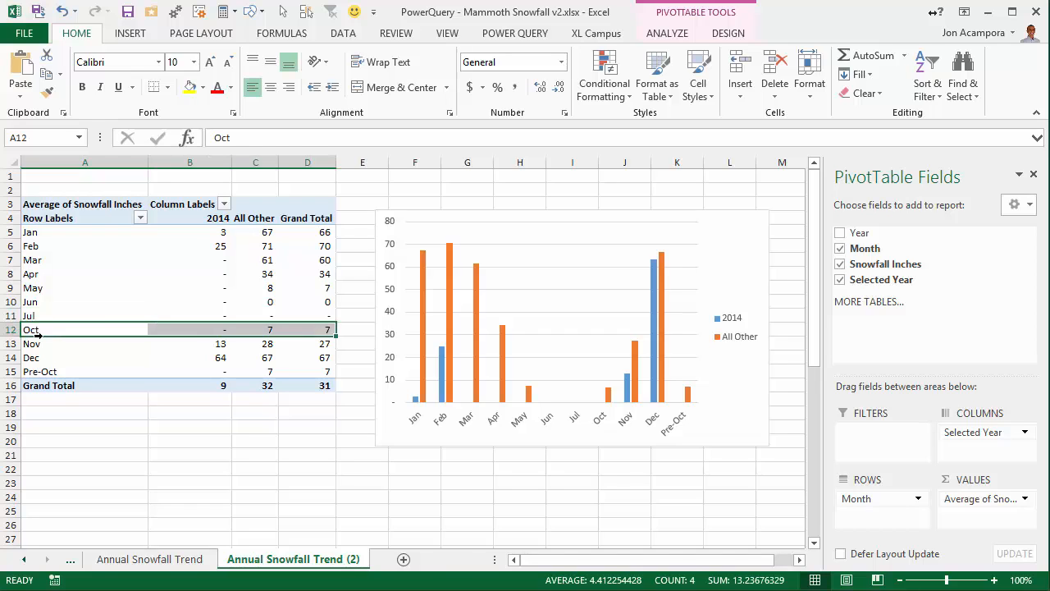
{"action": "left_click_drag", "start_coordinate": [37, 333], "coordinate": [79, 236]}
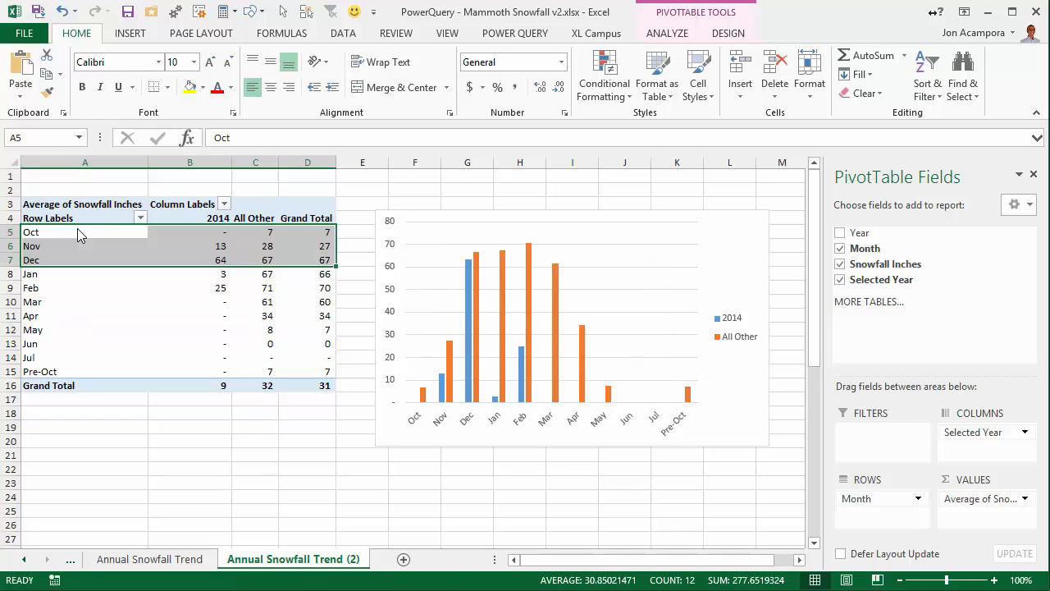
{"action": "left_click", "coordinate": [39, 372]}
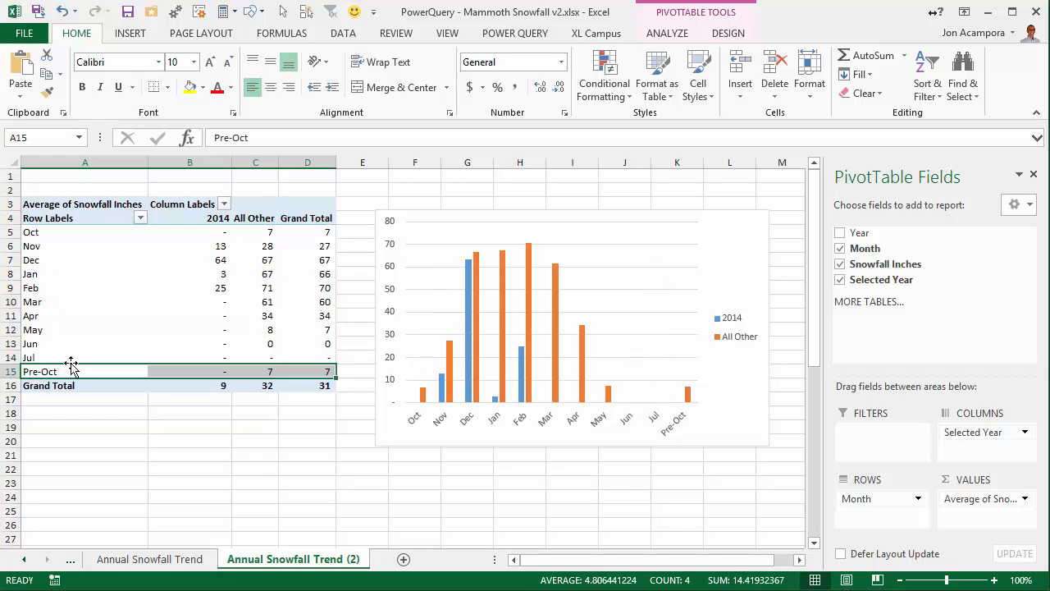
{"action": "left_click_drag", "start_coordinate": [71, 365], "coordinate": [76, 234]}
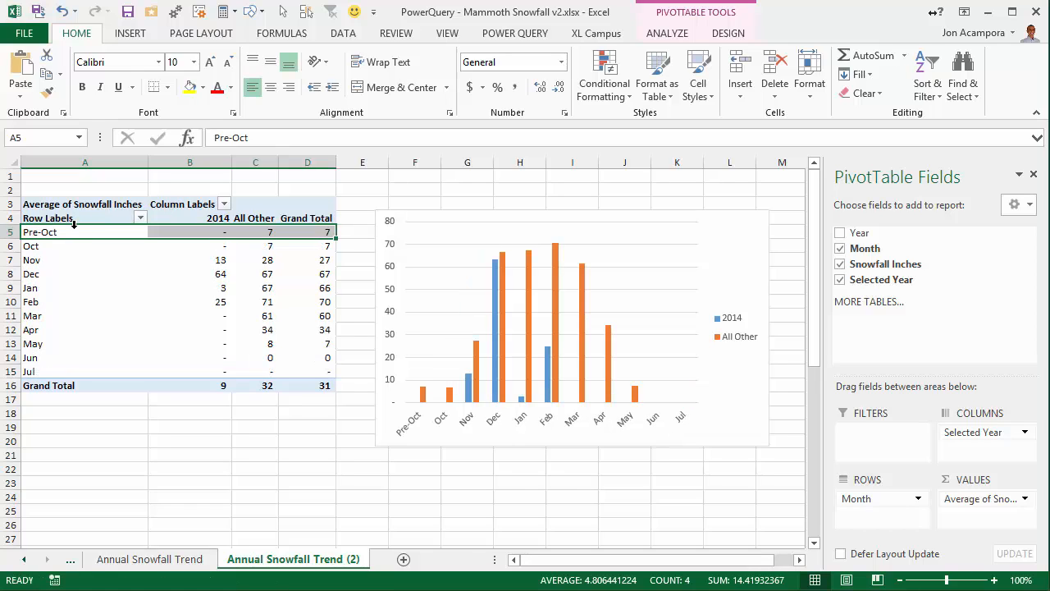
Widen the PivotChart's columns by reducing the data series gap width, and close the series formatting options.
{"action": "right_click", "coordinate": [528, 366]}
{"action": "left_click", "coordinate": [574, 561]}
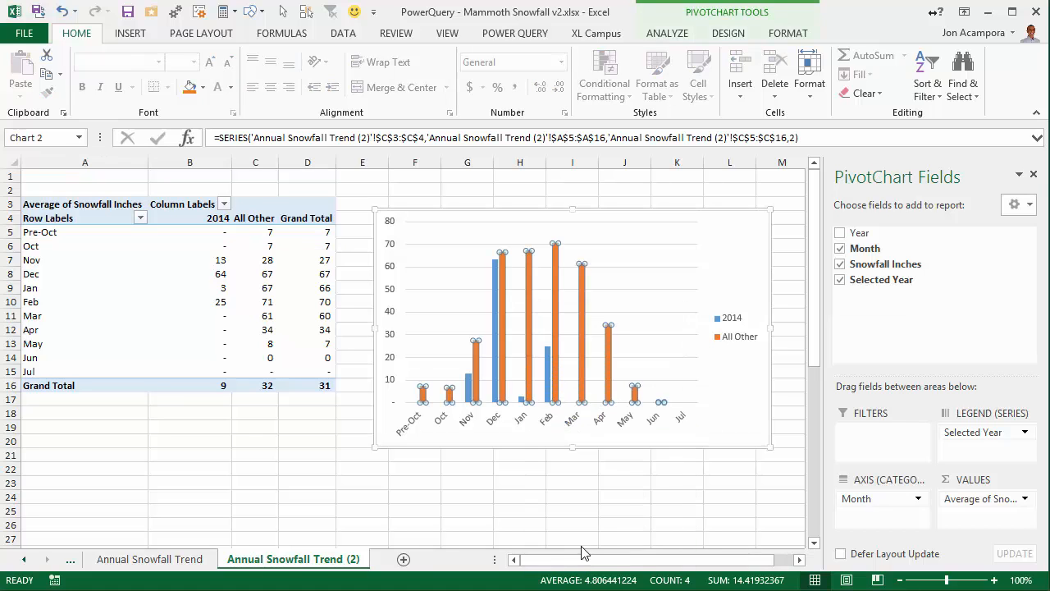
{"action": "left_click_drag", "start_coordinate": [933, 377], "coordinate": [918, 374]}
{"action": "left_click", "coordinate": [1035, 175]}
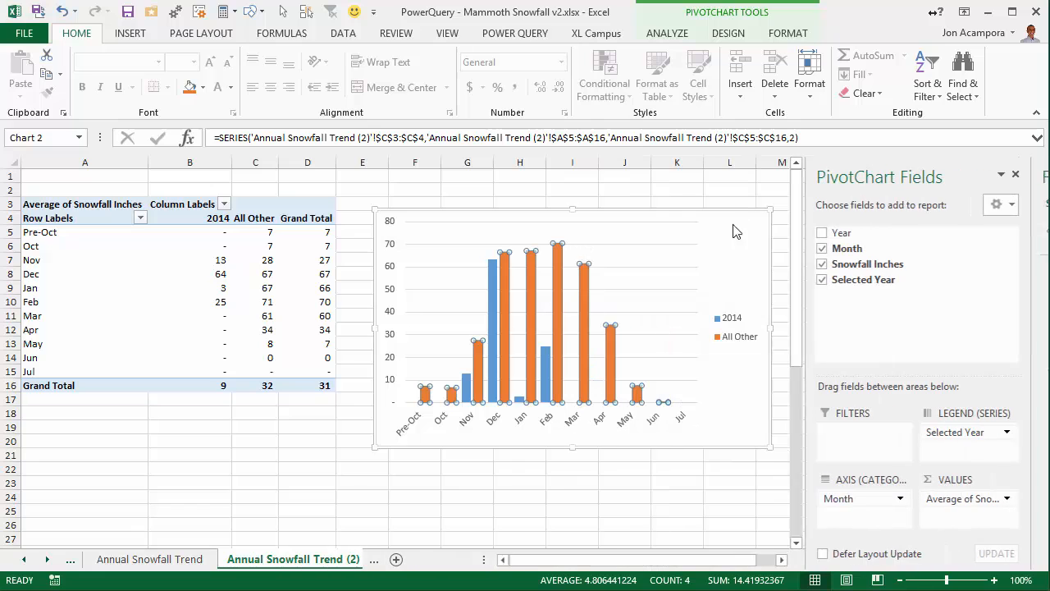
{"action": "left_click", "coordinate": [495, 310]}
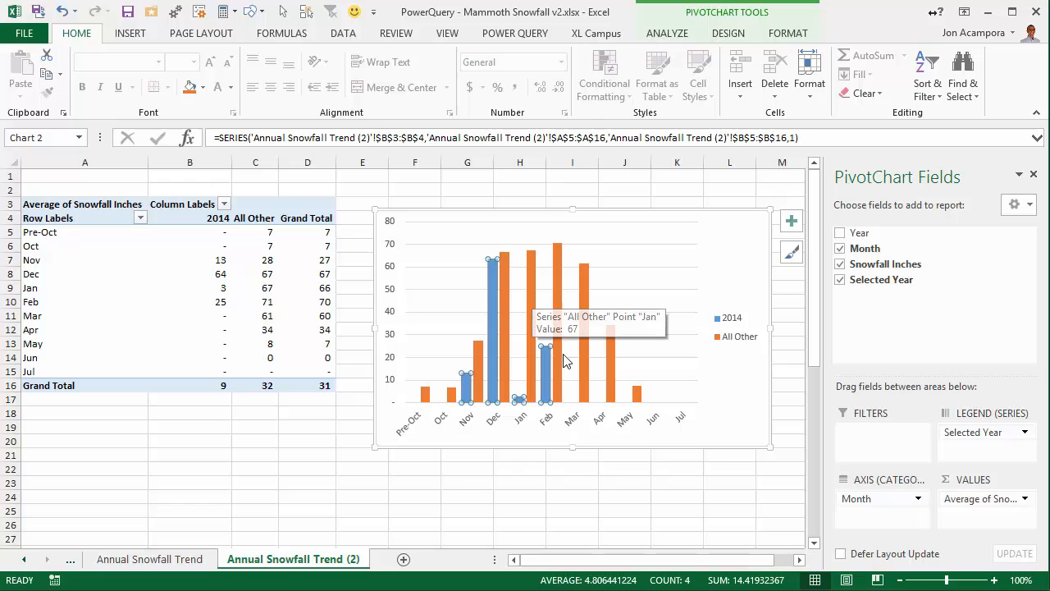
{"action": "left_click", "coordinate": [592, 497]}
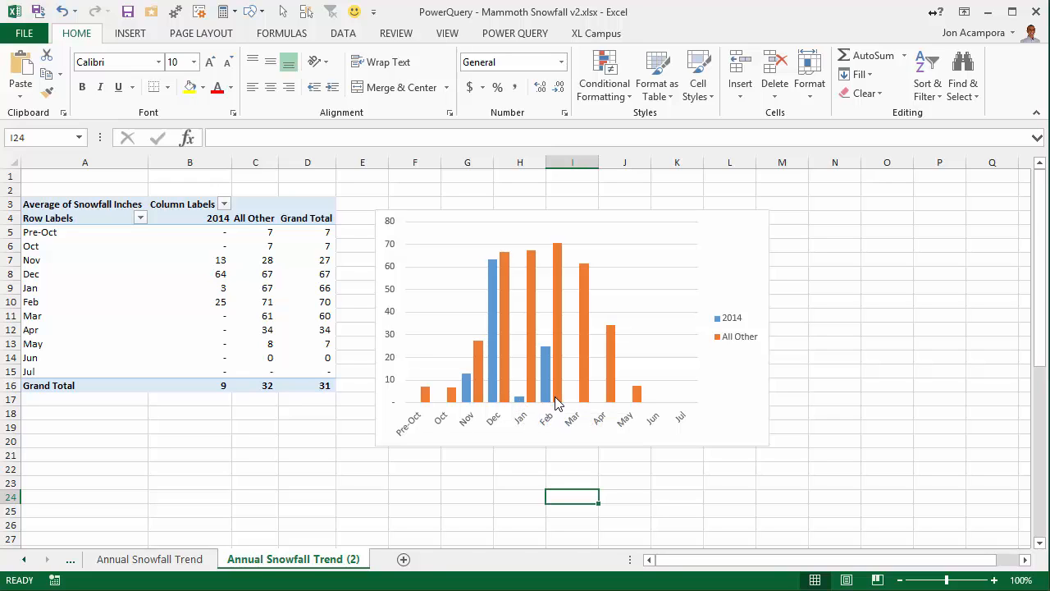
Move the PivotChart farther from the PivotTable, with its left edge in column F and upper edge at row 3.
{"action": "mouse_move", "coordinate": [557, 402]}
{"action": "mouse_move", "coordinate": [547, 351]}
{"action": "left_click_drag", "start_coordinate": [426, 211], "coordinate": [466, 199]}
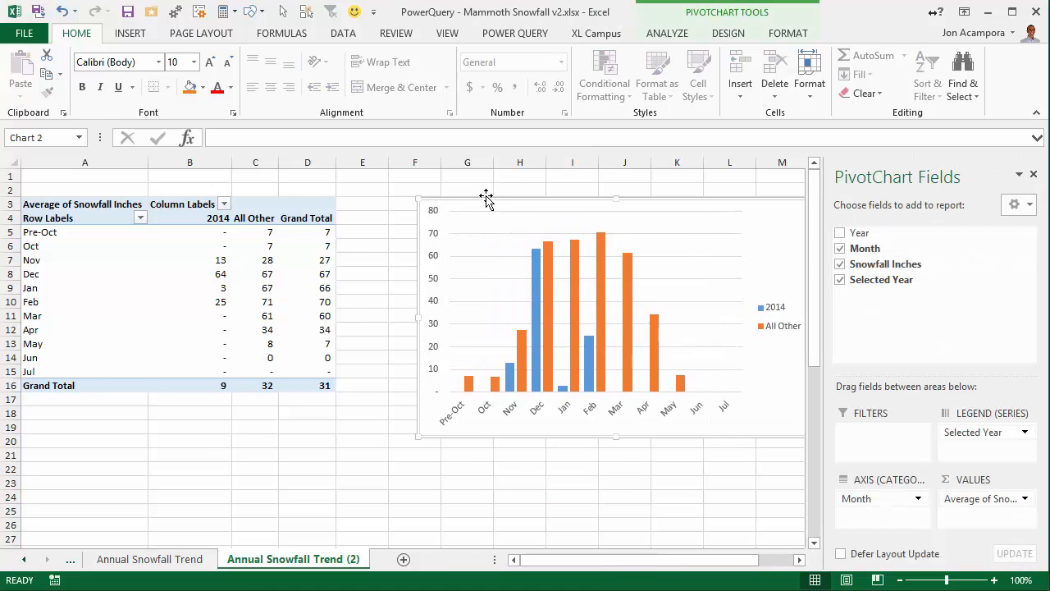
Move the 2014 year cell from F1 on the PQ Mo Data sheet to B1 on Annual Snowfall Trend (2).
{"action": "left_click", "coordinate": [24, 560]}
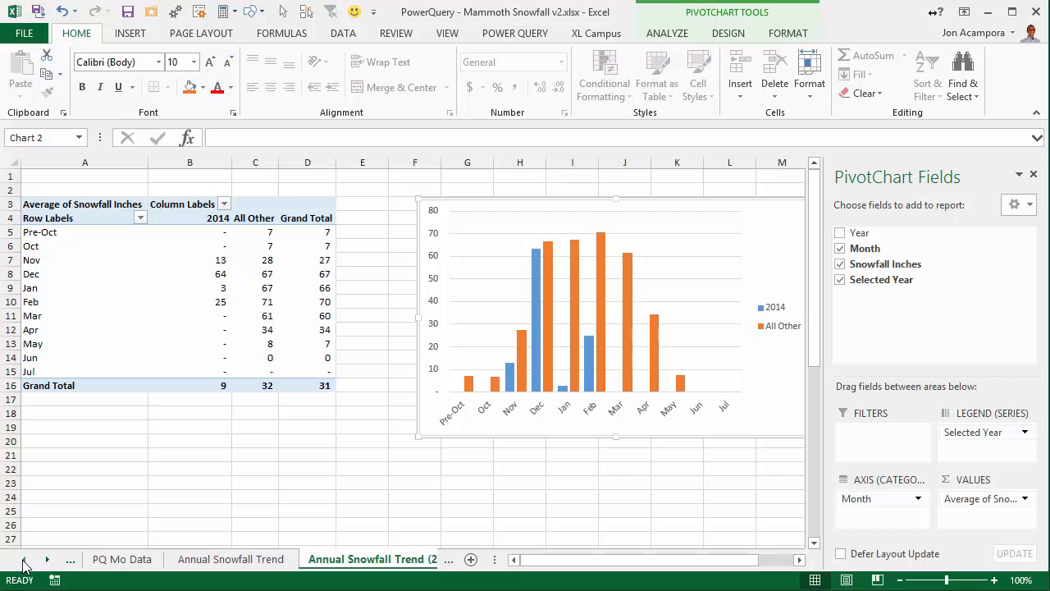
{"action": "left_click", "coordinate": [114, 560]}
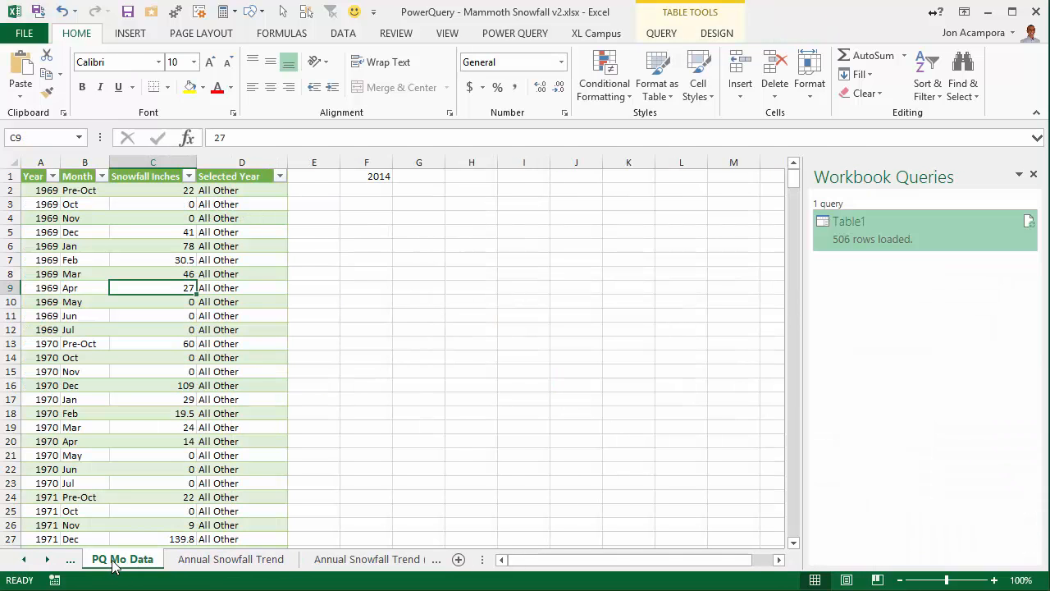
{"action": "left_click", "coordinate": [365, 176]}
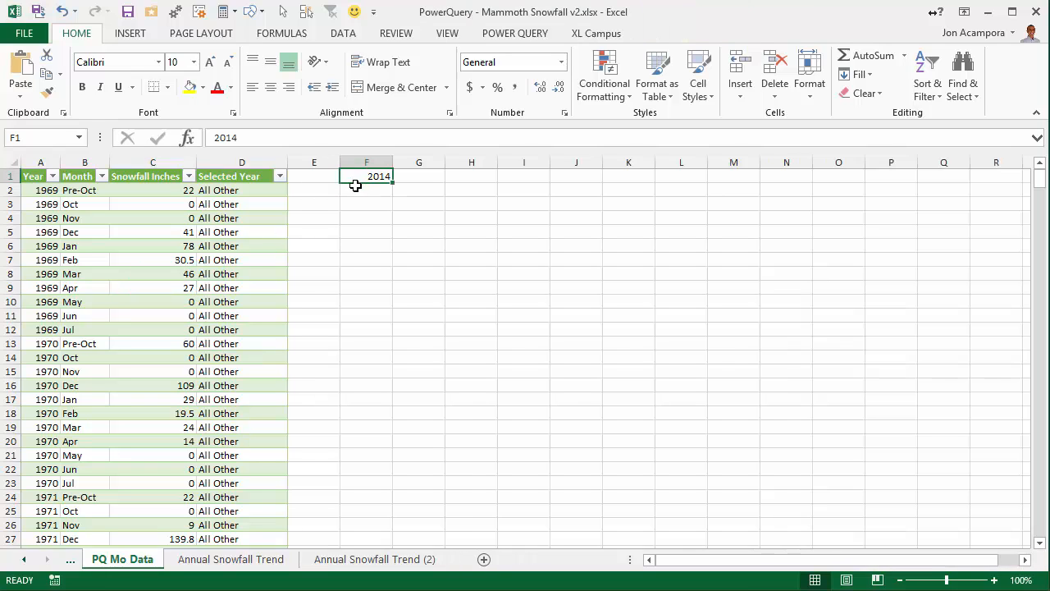
{"action": "right_click", "coordinate": [358, 178]}
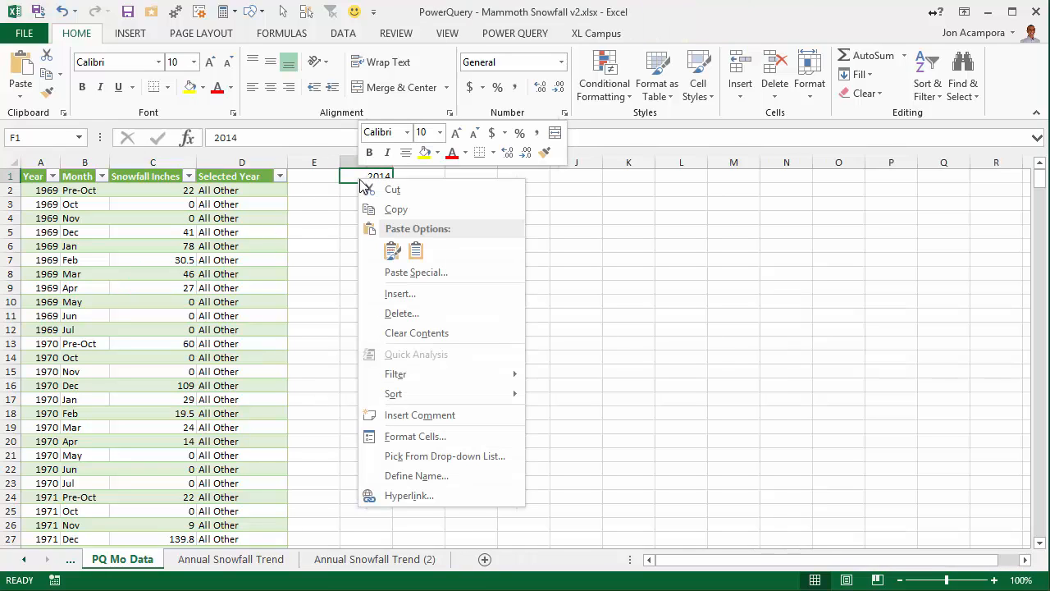
{"action": "left_click", "coordinate": [370, 191]}
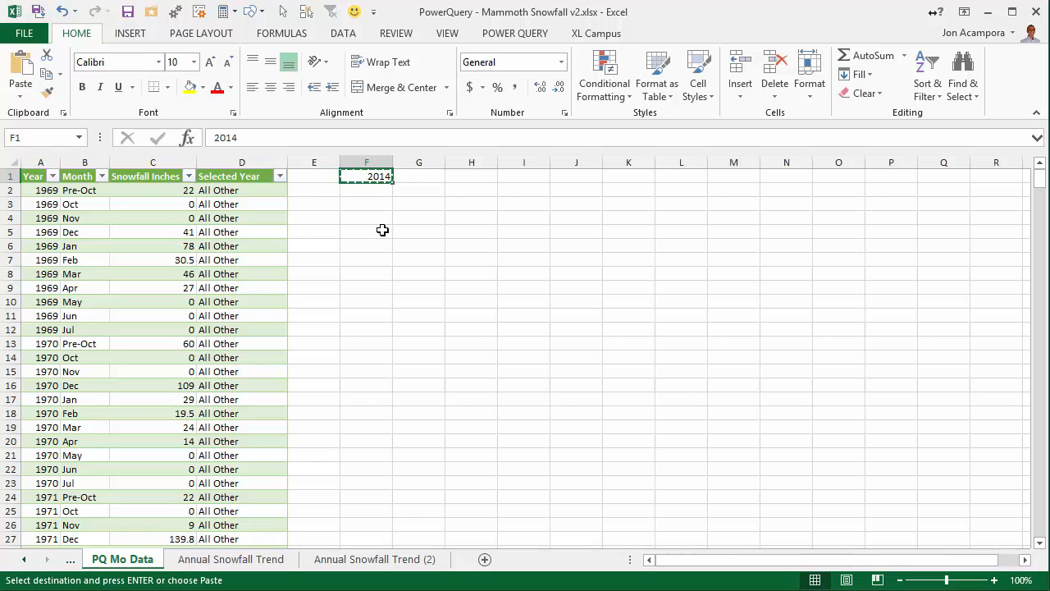
{"action": "left_click", "coordinate": [374, 561]}
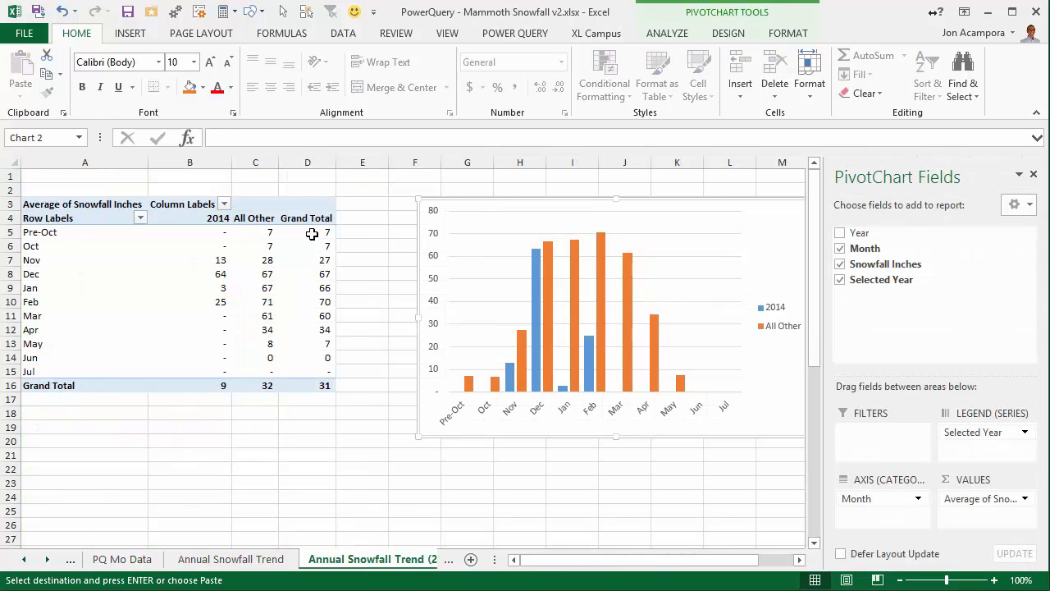
{"action": "key", "text": "ctrl+v"}
{"action": "left_click", "coordinate": [217, 176]}
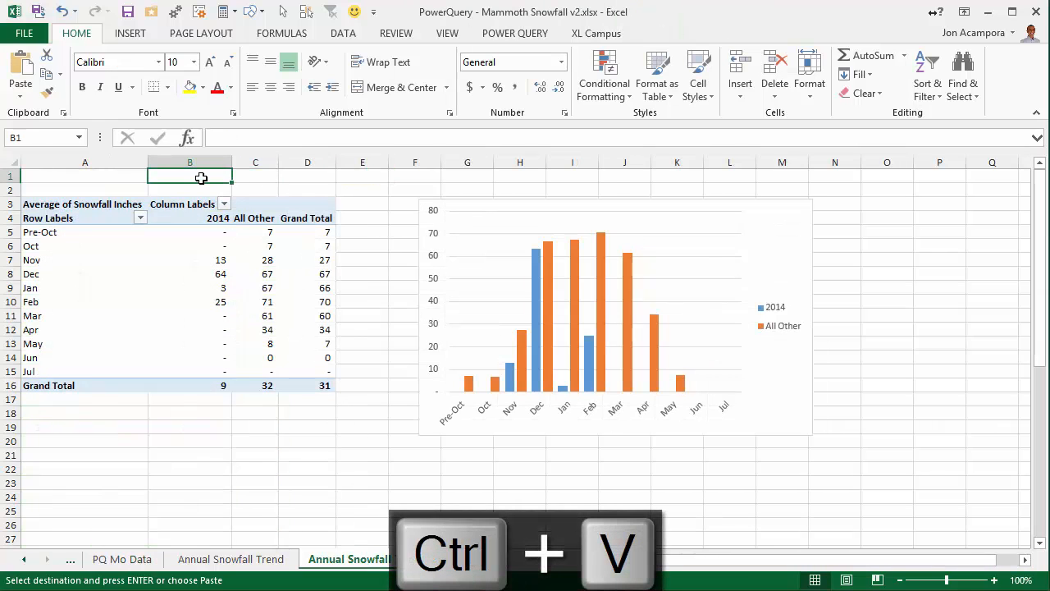
{"action": "key", "text": "ctrl+v"}
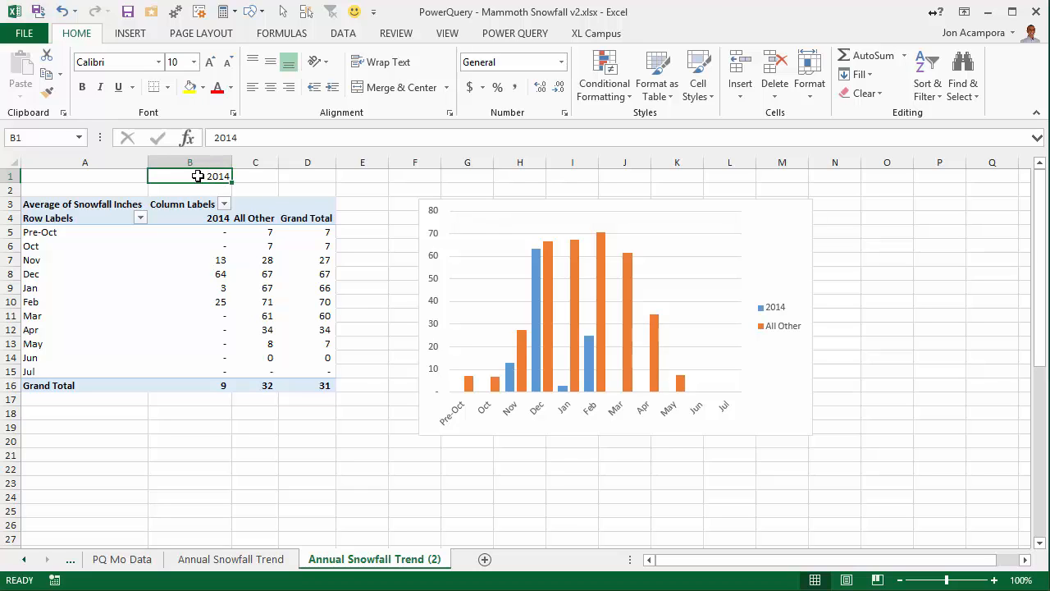
Check the Annual Snowfall Trend chart's peak, and set the selected year in B1 of Annual Snowfall Trend (2) to 2010.
{"action": "left_click", "coordinate": [218, 561]}
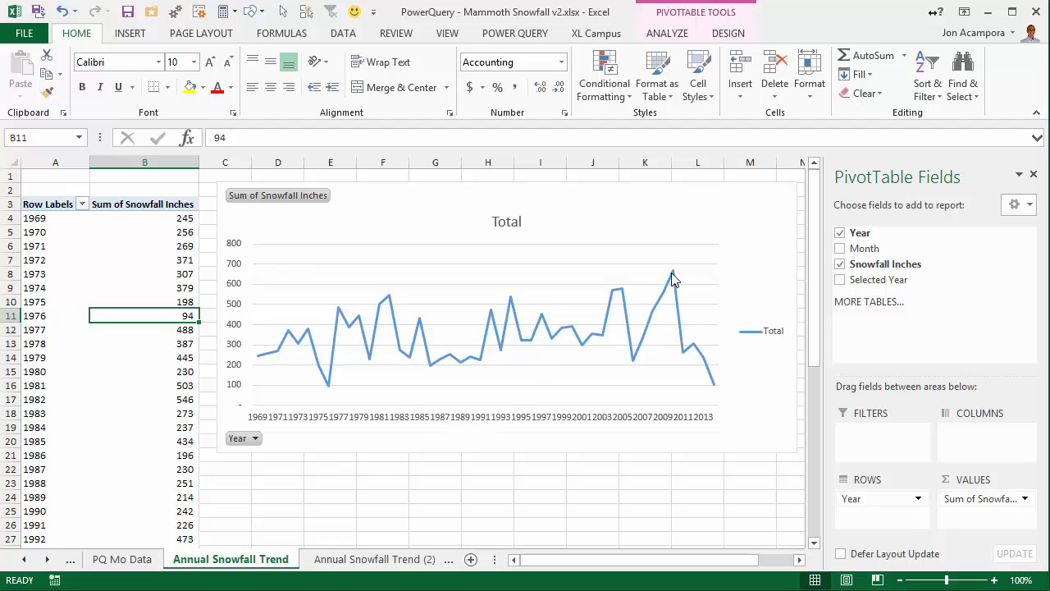
{"action": "mouse_move", "coordinate": [672, 275]}
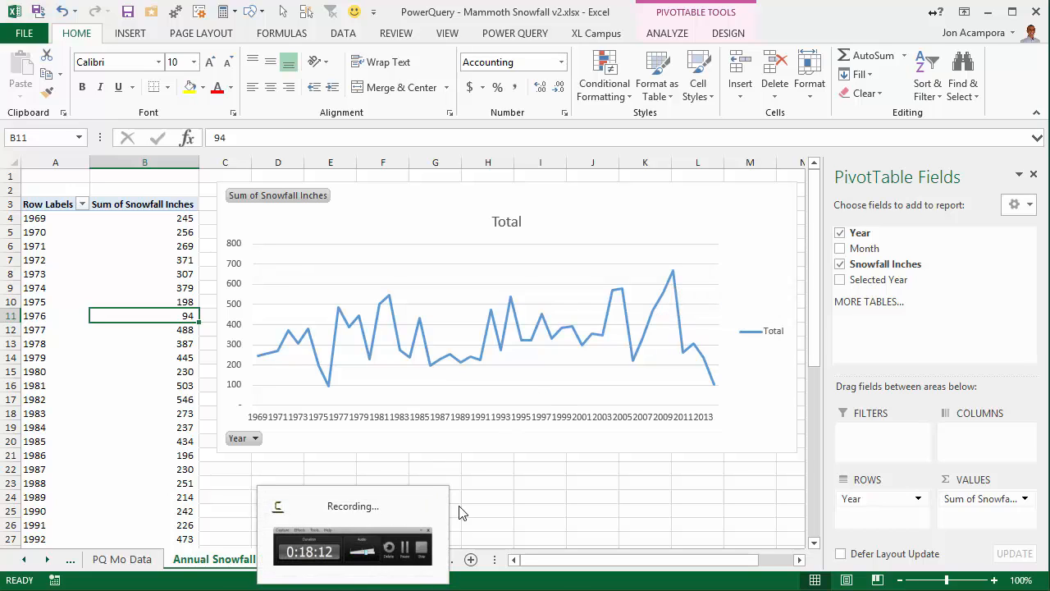
{"action": "left_click", "coordinate": [490, 484]}
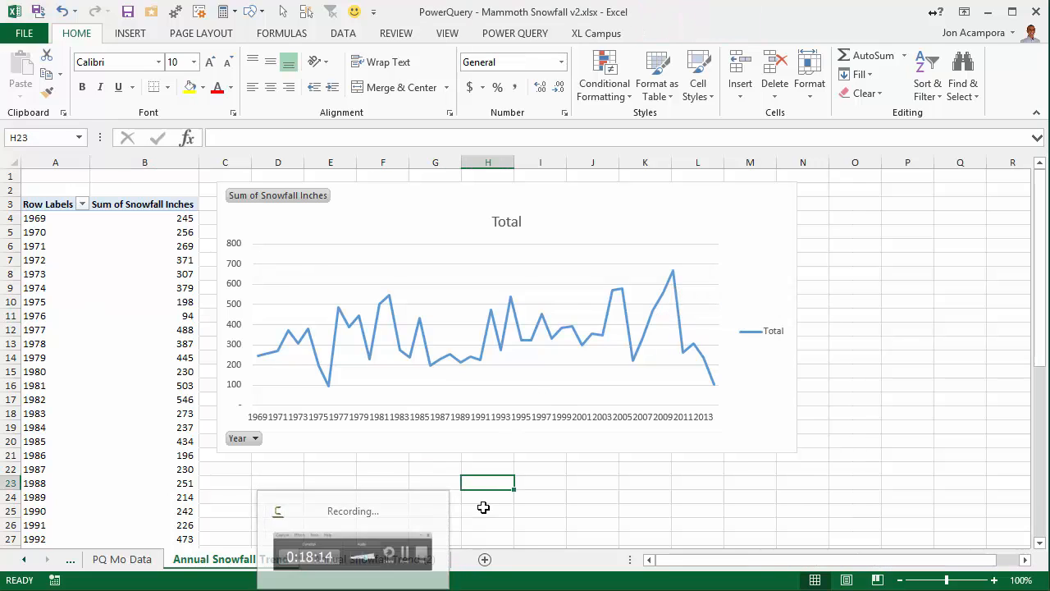
{"action": "left_click", "coordinate": [419, 558]}
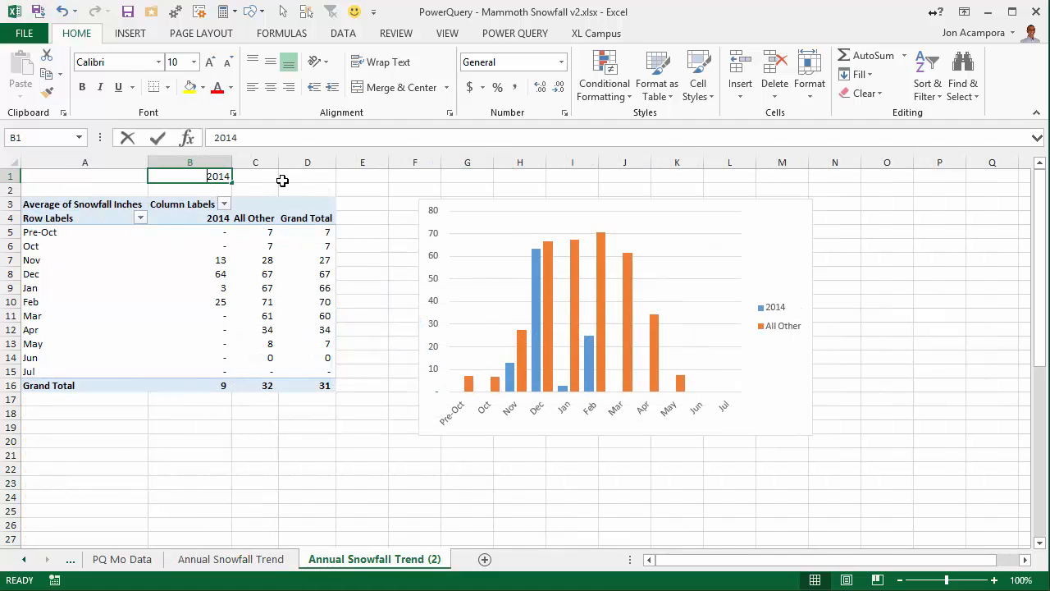
{"action": "type", "text": "2010"}
{"action": "key", "text": "Return"}
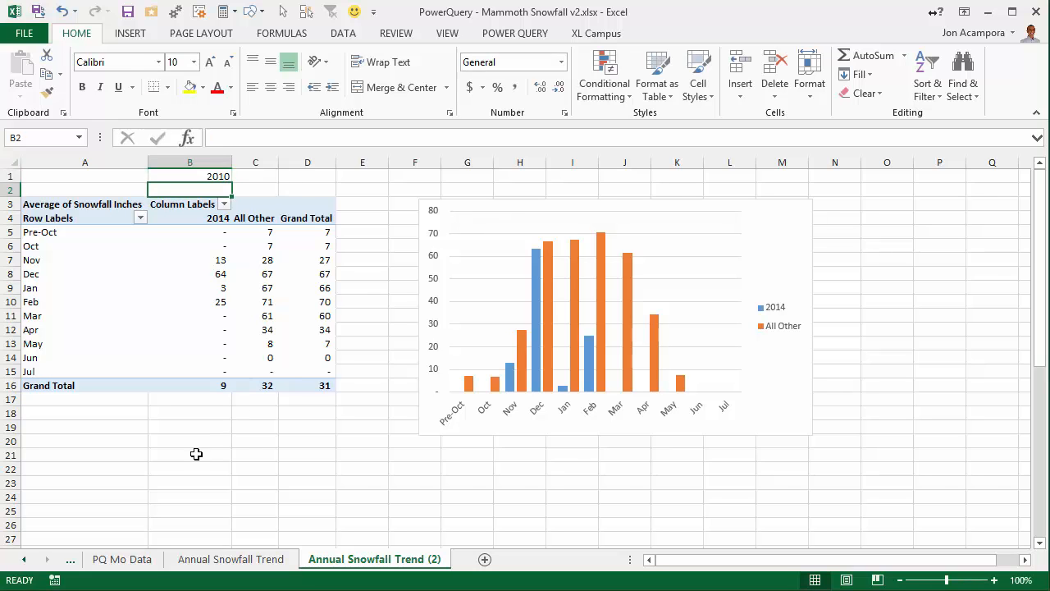
Check the source table on PQ Mo Data and refresh the PivotTable on Annual Snowfall Trend (2).
{"action": "left_click", "coordinate": [130, 559]}
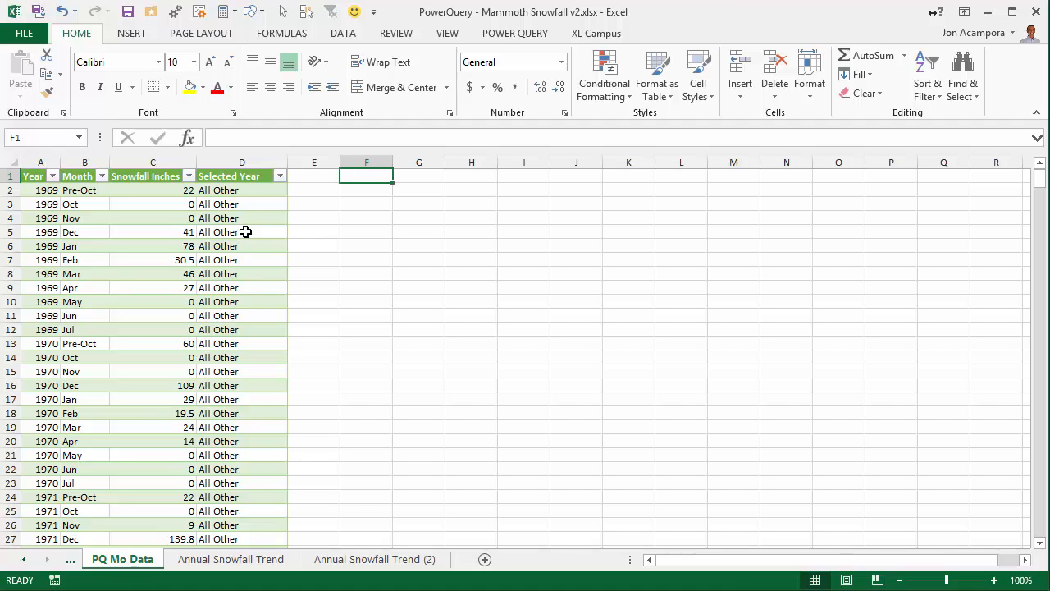
{"action": "left_click", "coordinate": [363, 560]}
{"action": "left_click", "coordinate": [213, 257]}
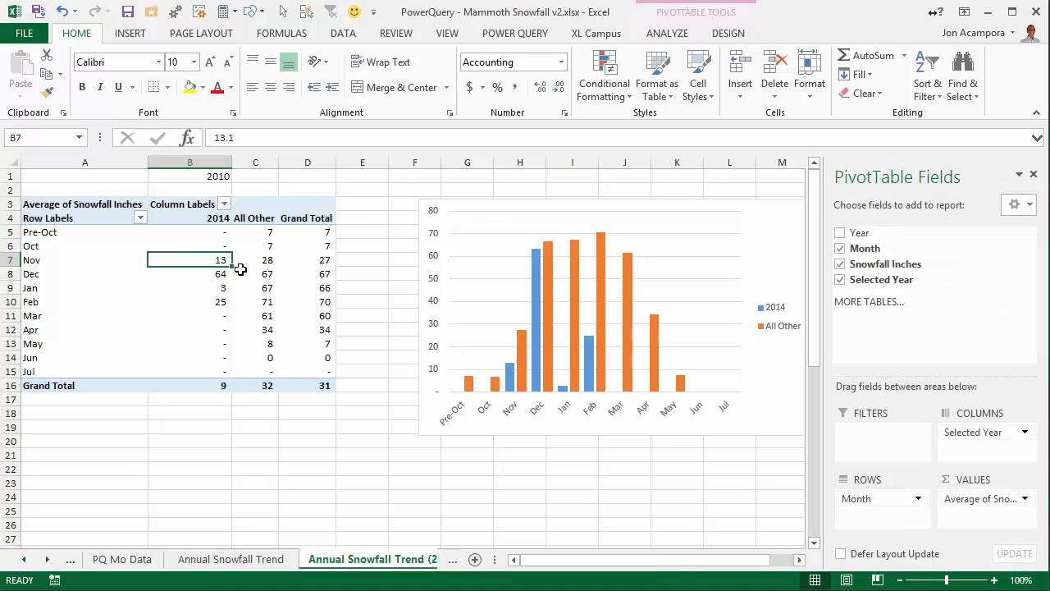
{"action": "key", "text": "alt+F5"}
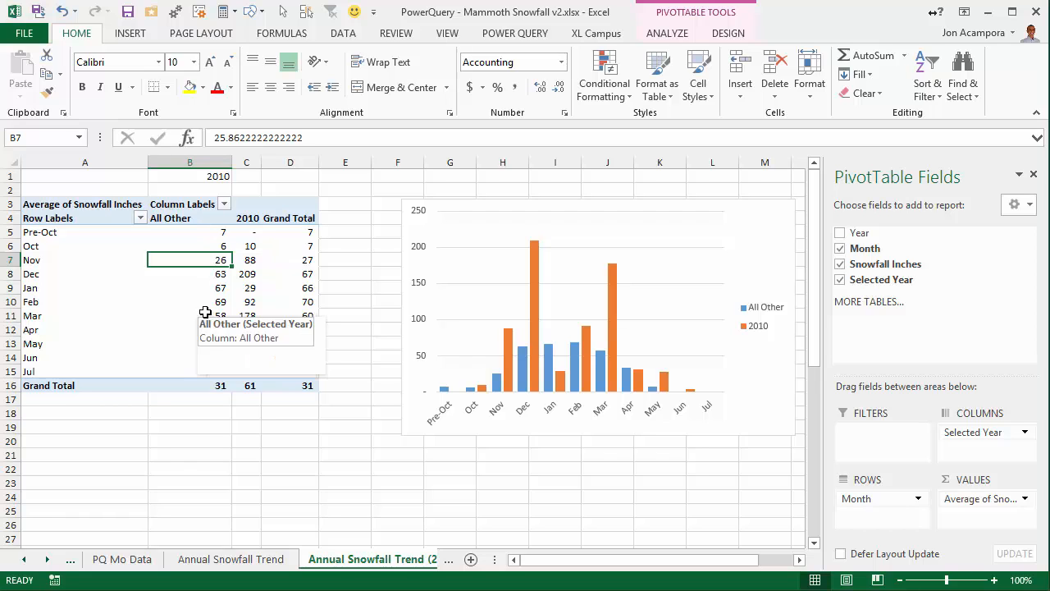
Examine the December and March columns of the 2010 series in the PivotChart.
{"action": "mouse_move", "coordinate": [537, 291]}
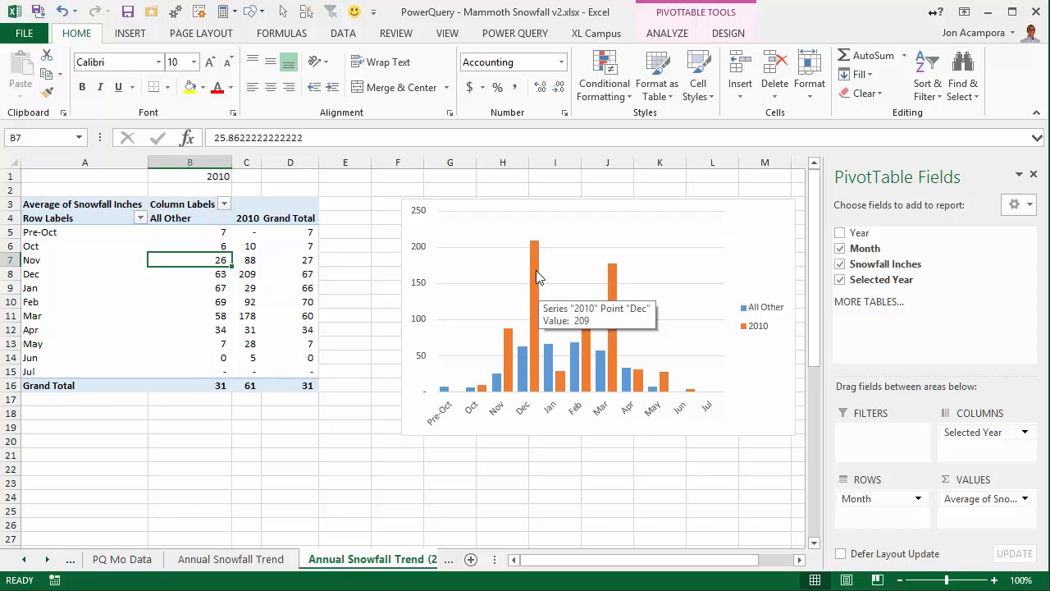
{"action": "left_click", "coordinate": [537, 277]}
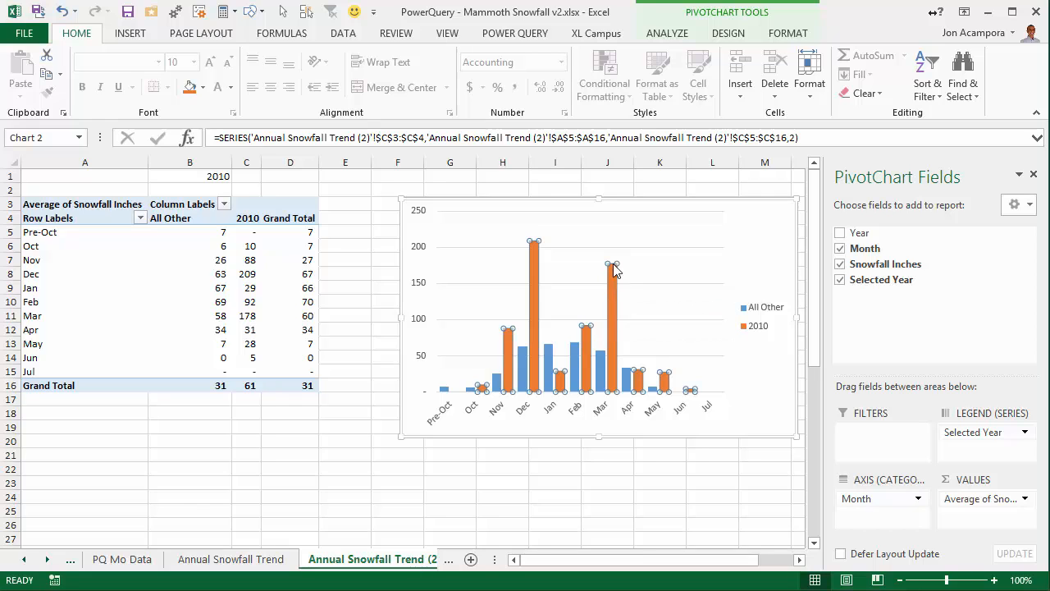
{"action": "mouse_move", "coordinate": [613, 277]}
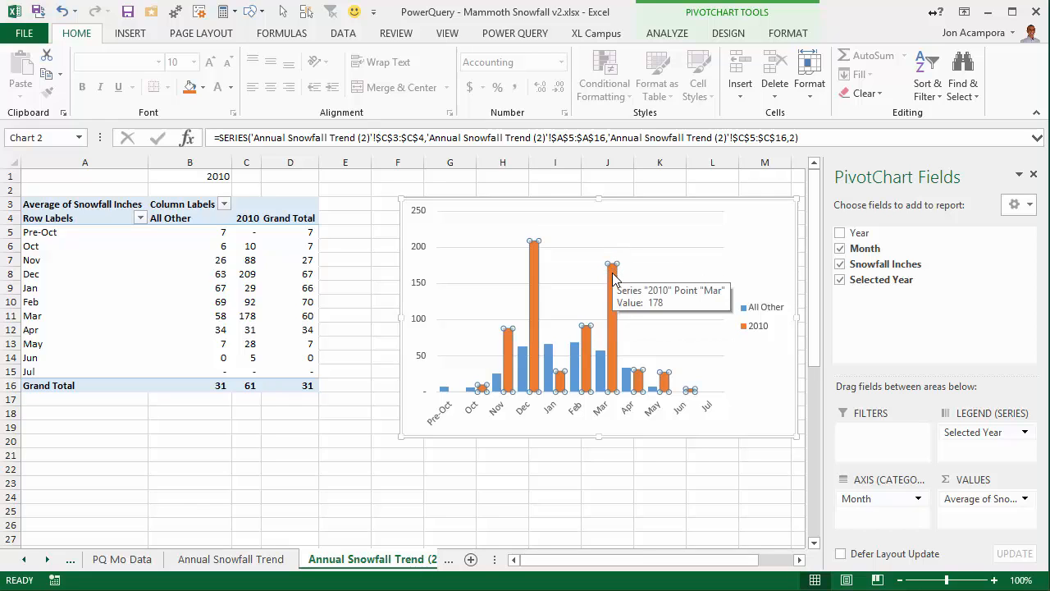